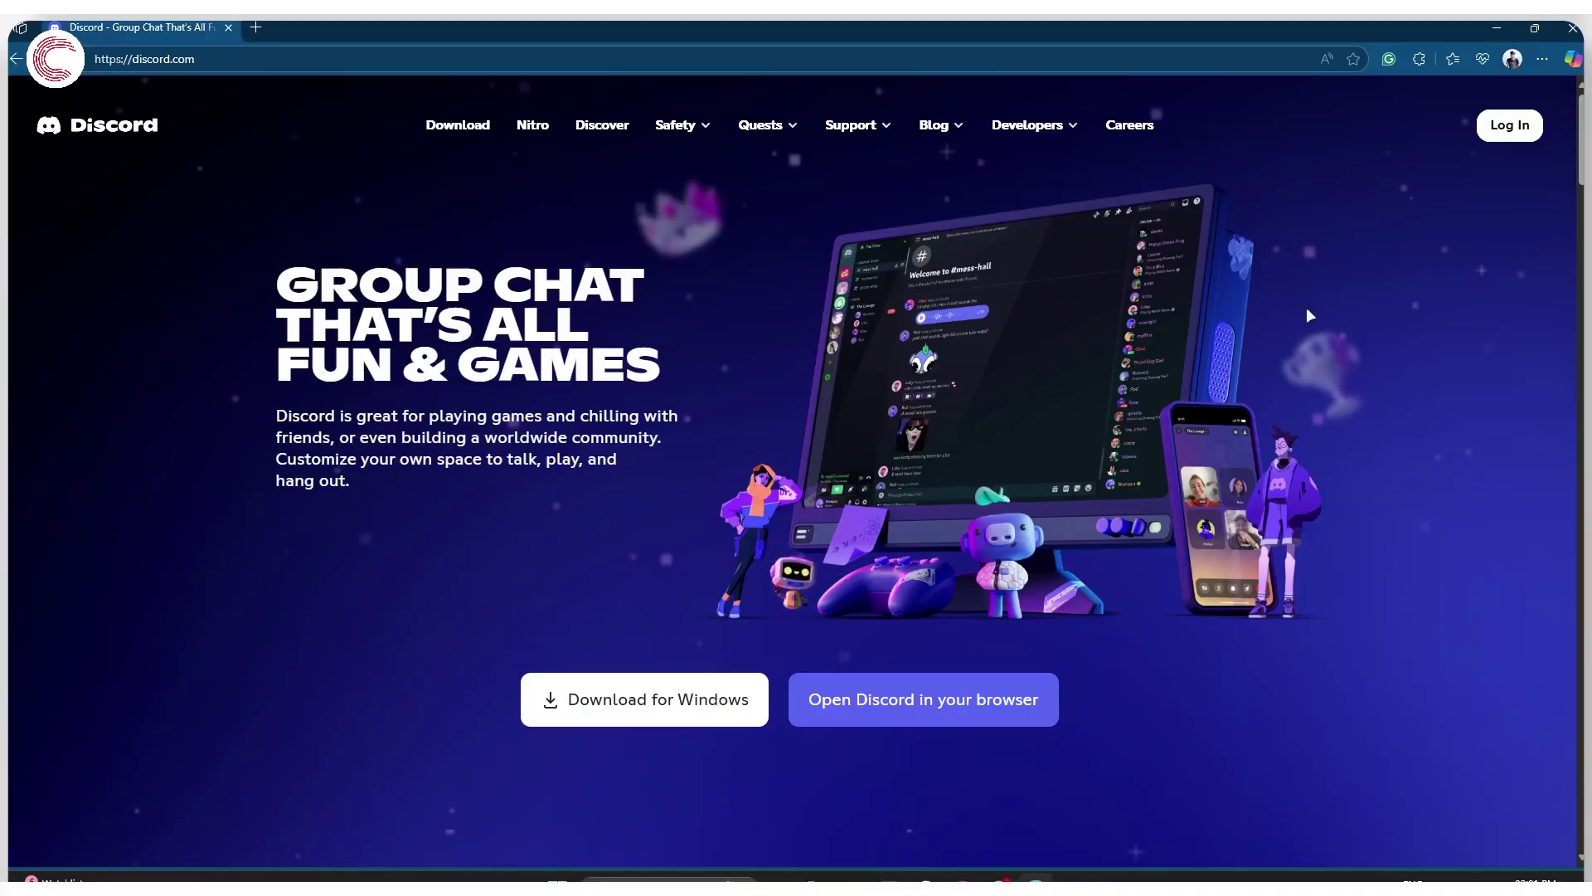
Delete Edge's browsing data for All time, including history, cookies and cached images and files
left_click(1543, 59)
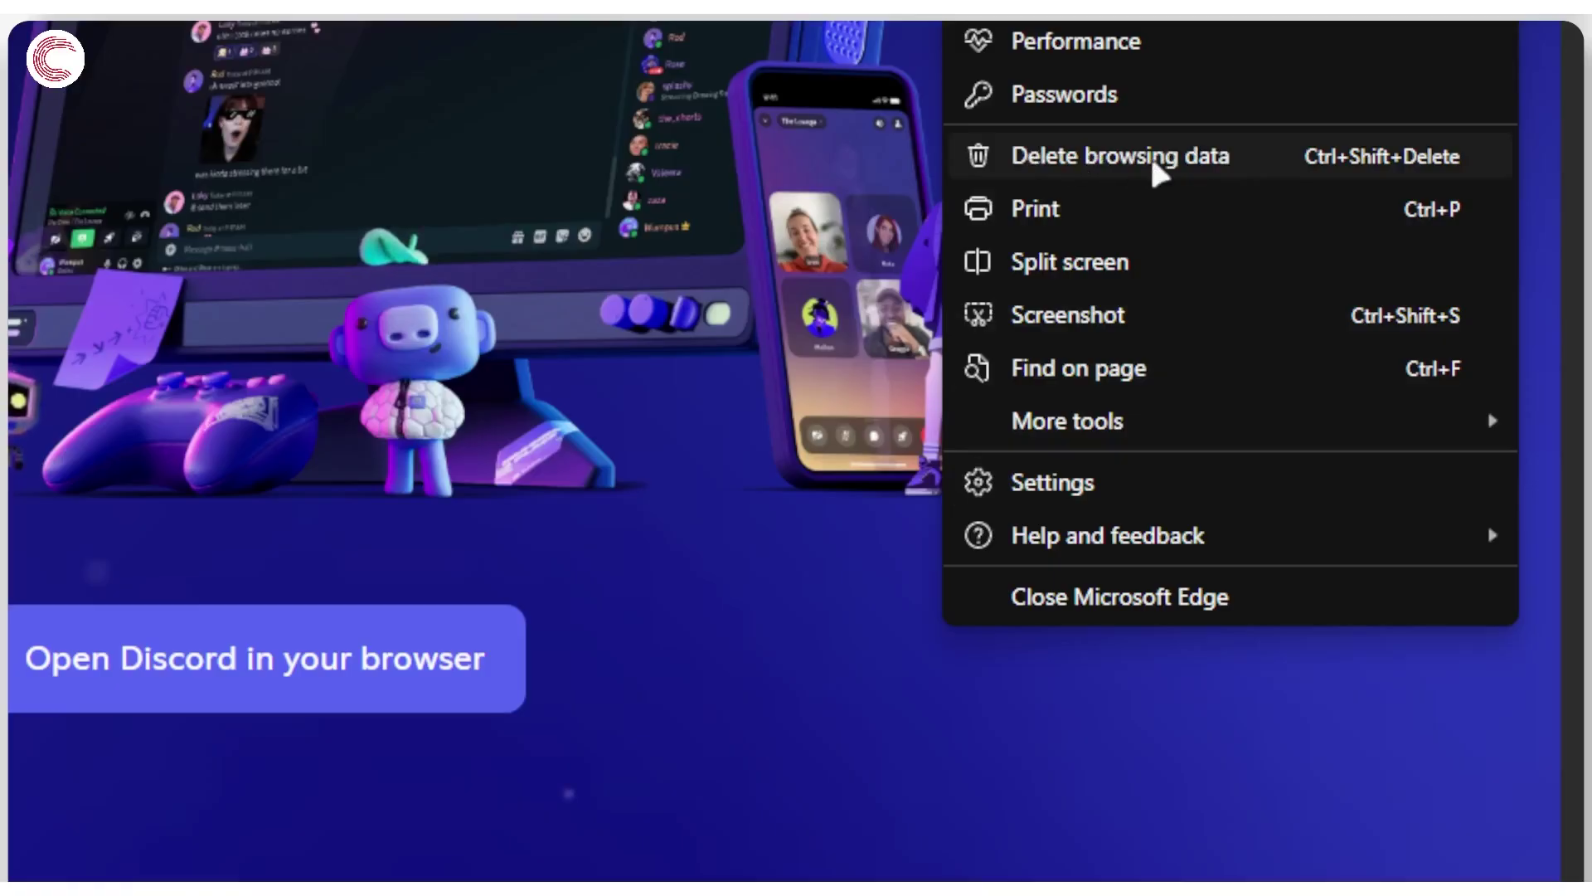
left_click(1244, 162)
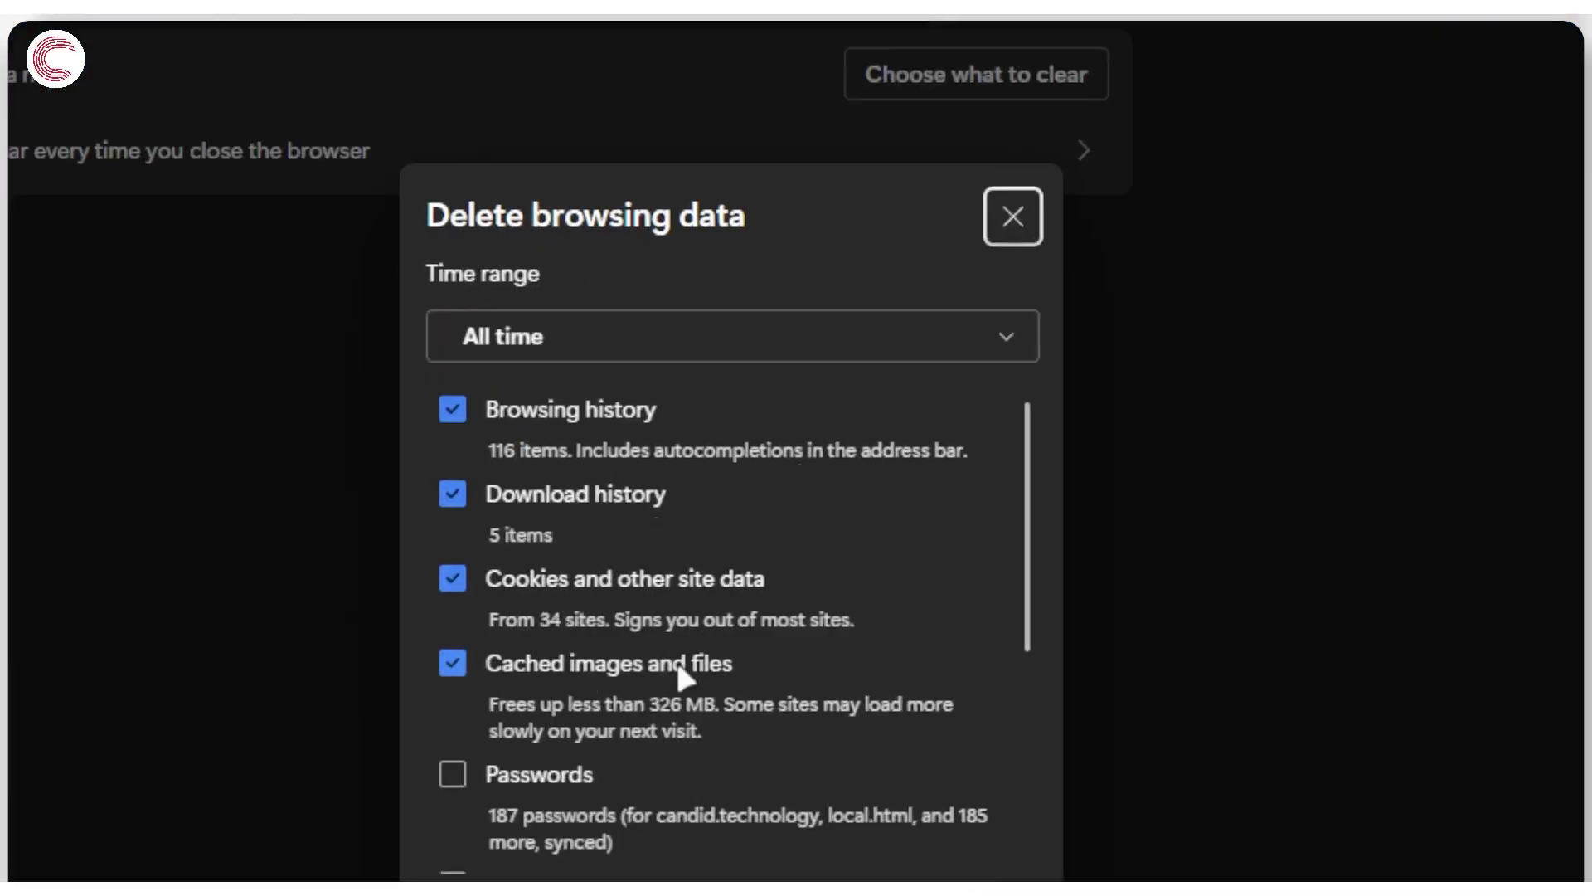
scroll(680, 668, "down", 2)
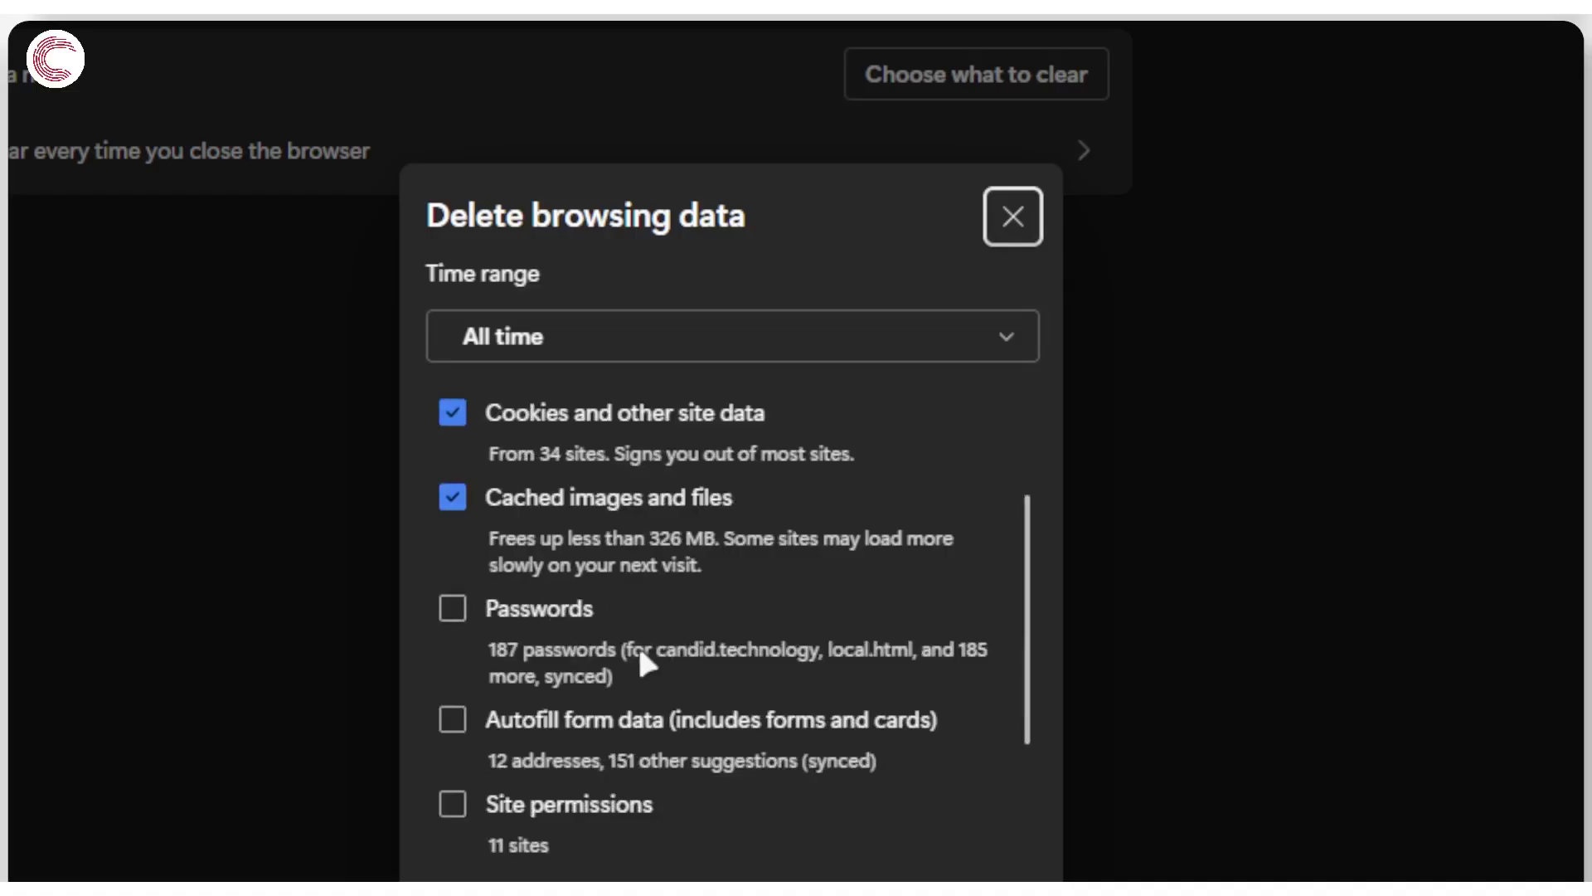
scroll(640, 651, "up", 2)
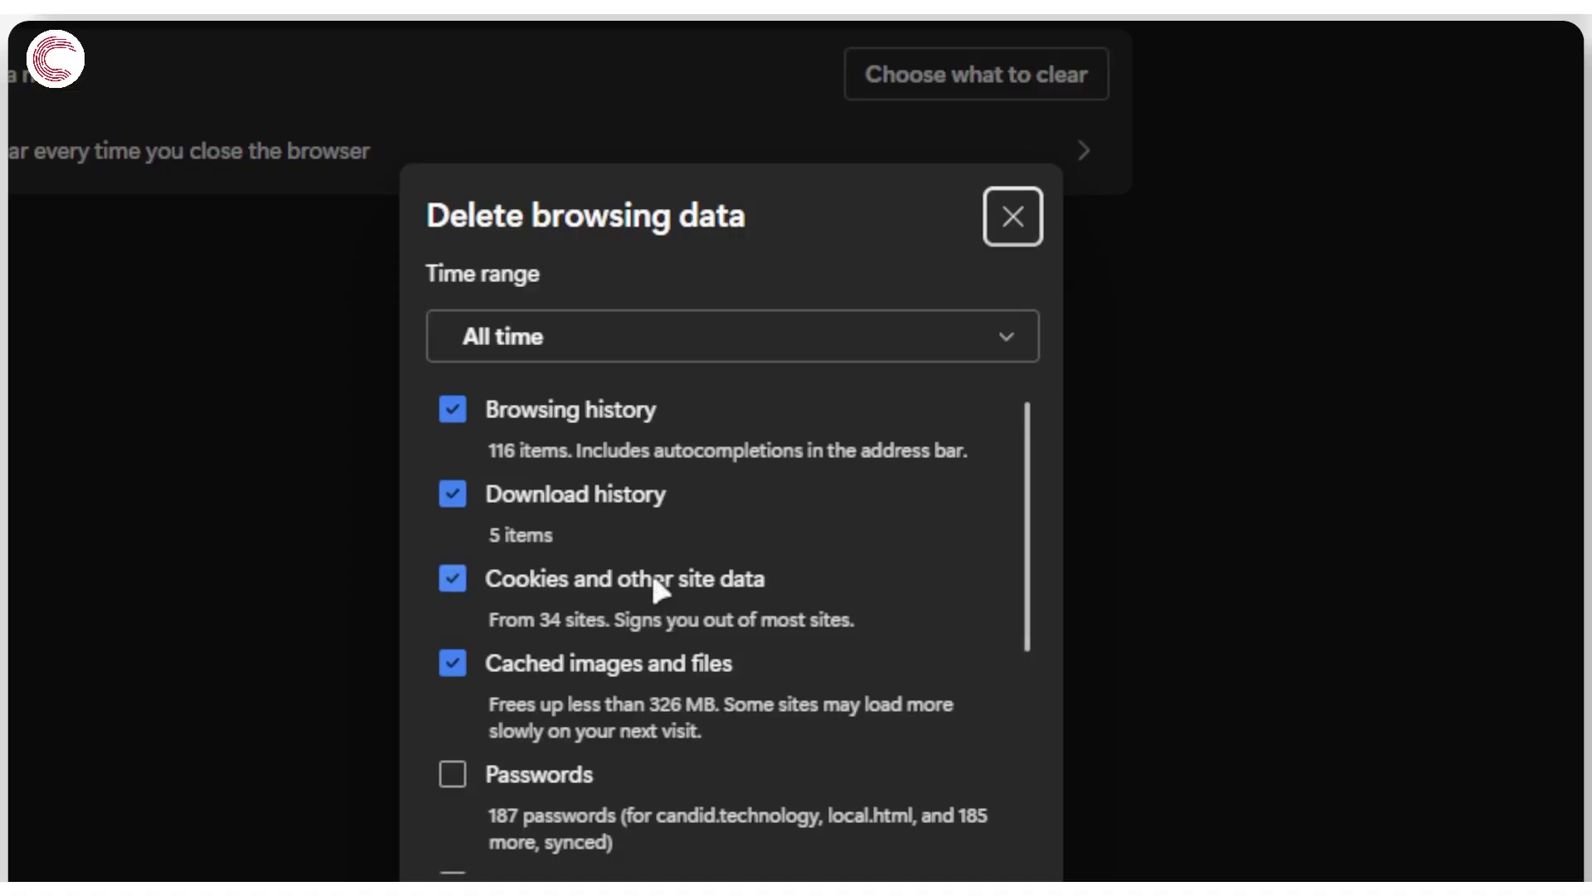
left_click(664, 338)
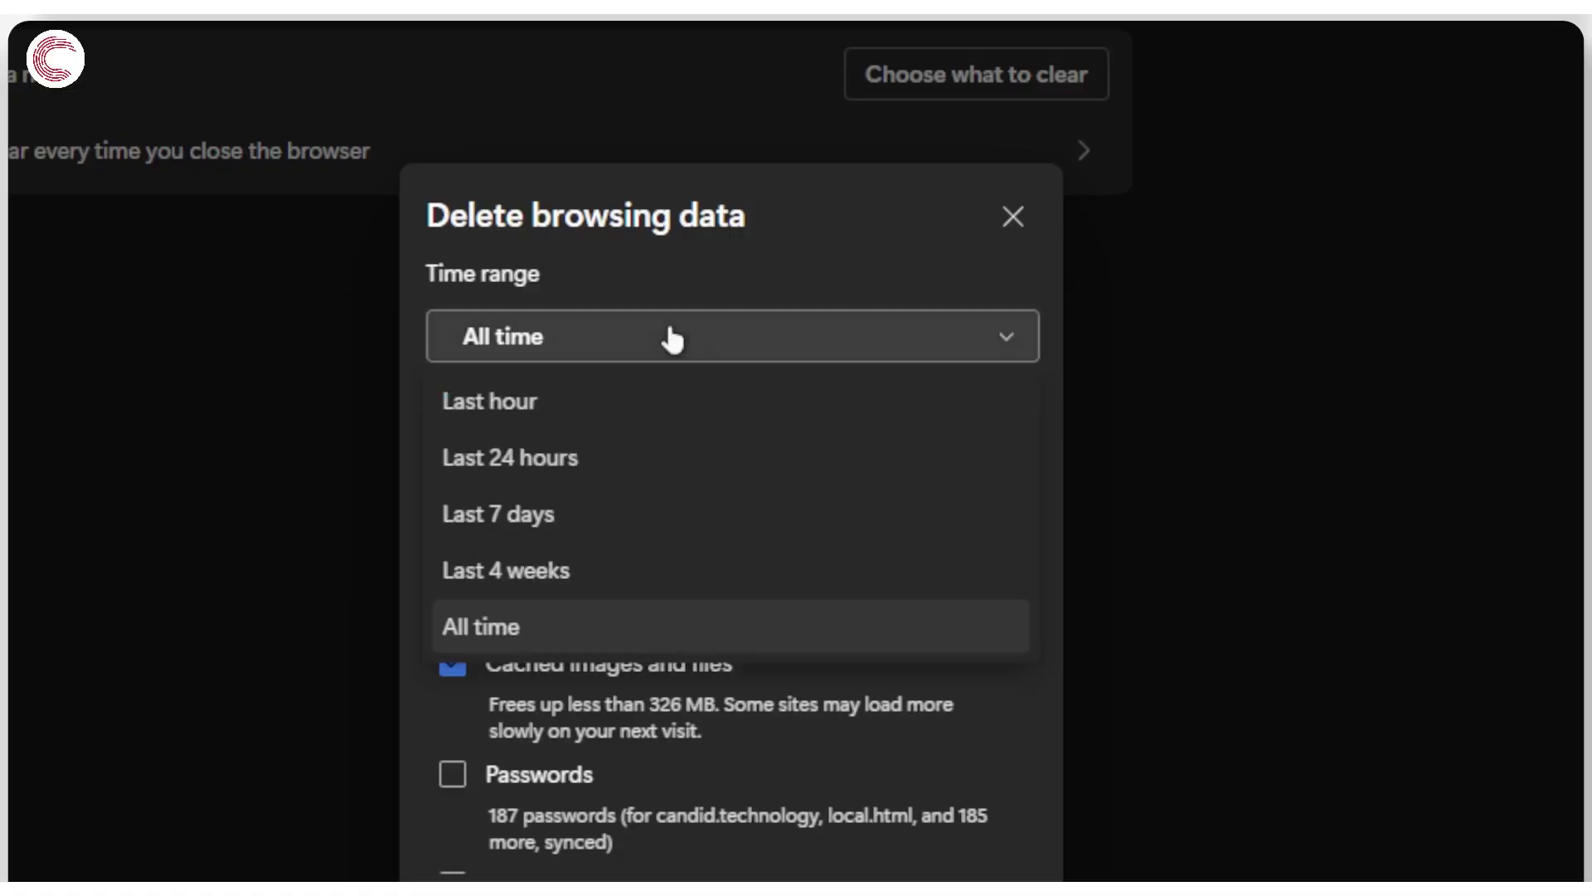
left_click(559, 639)
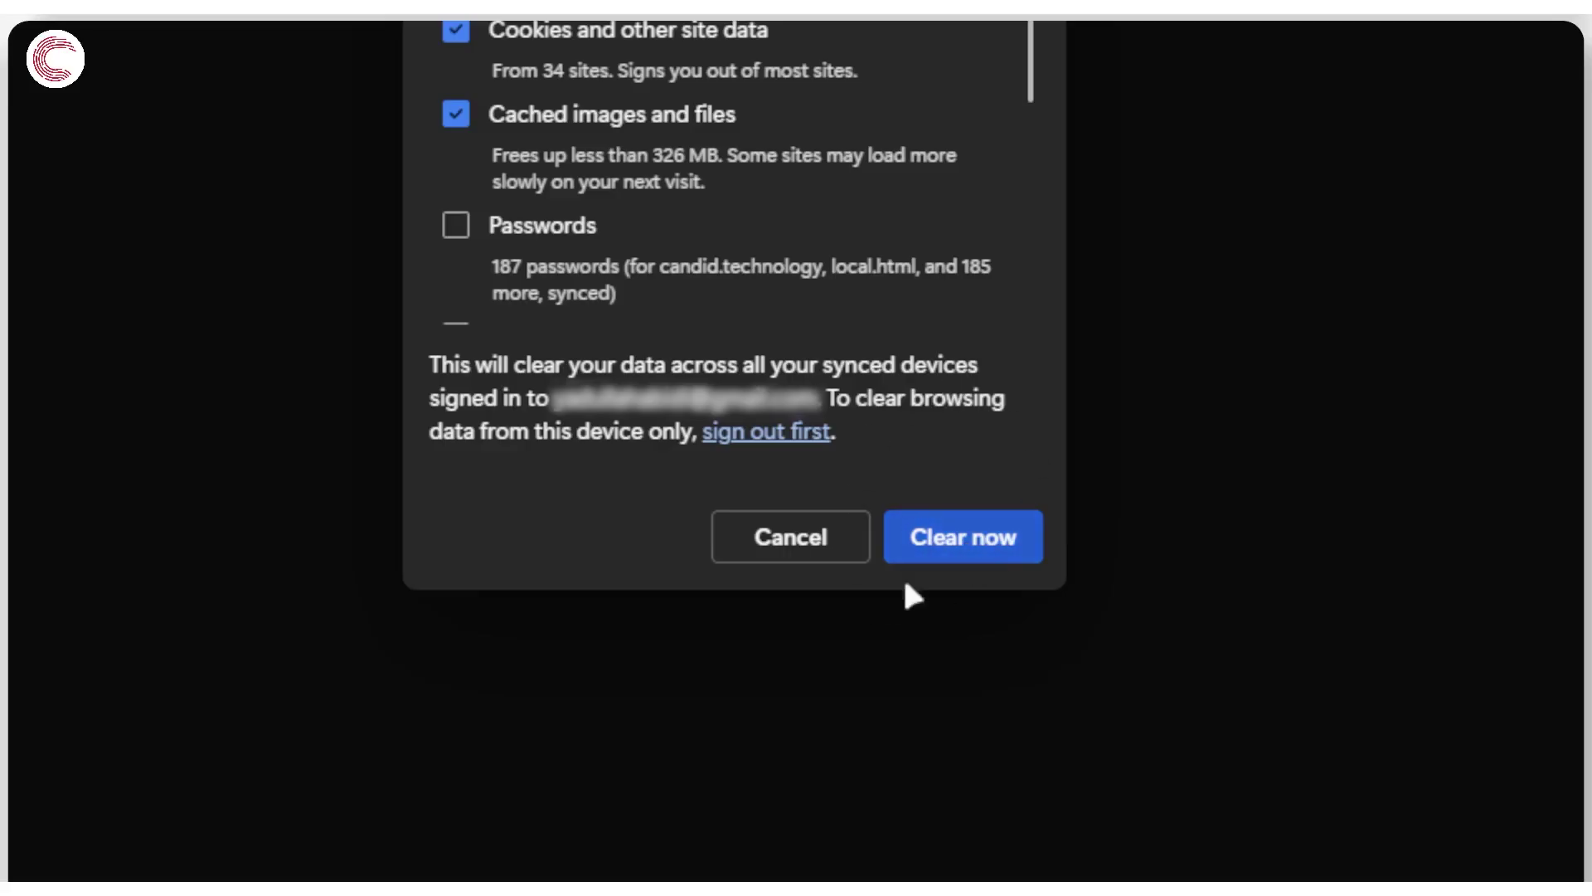
left_click(933, 541)
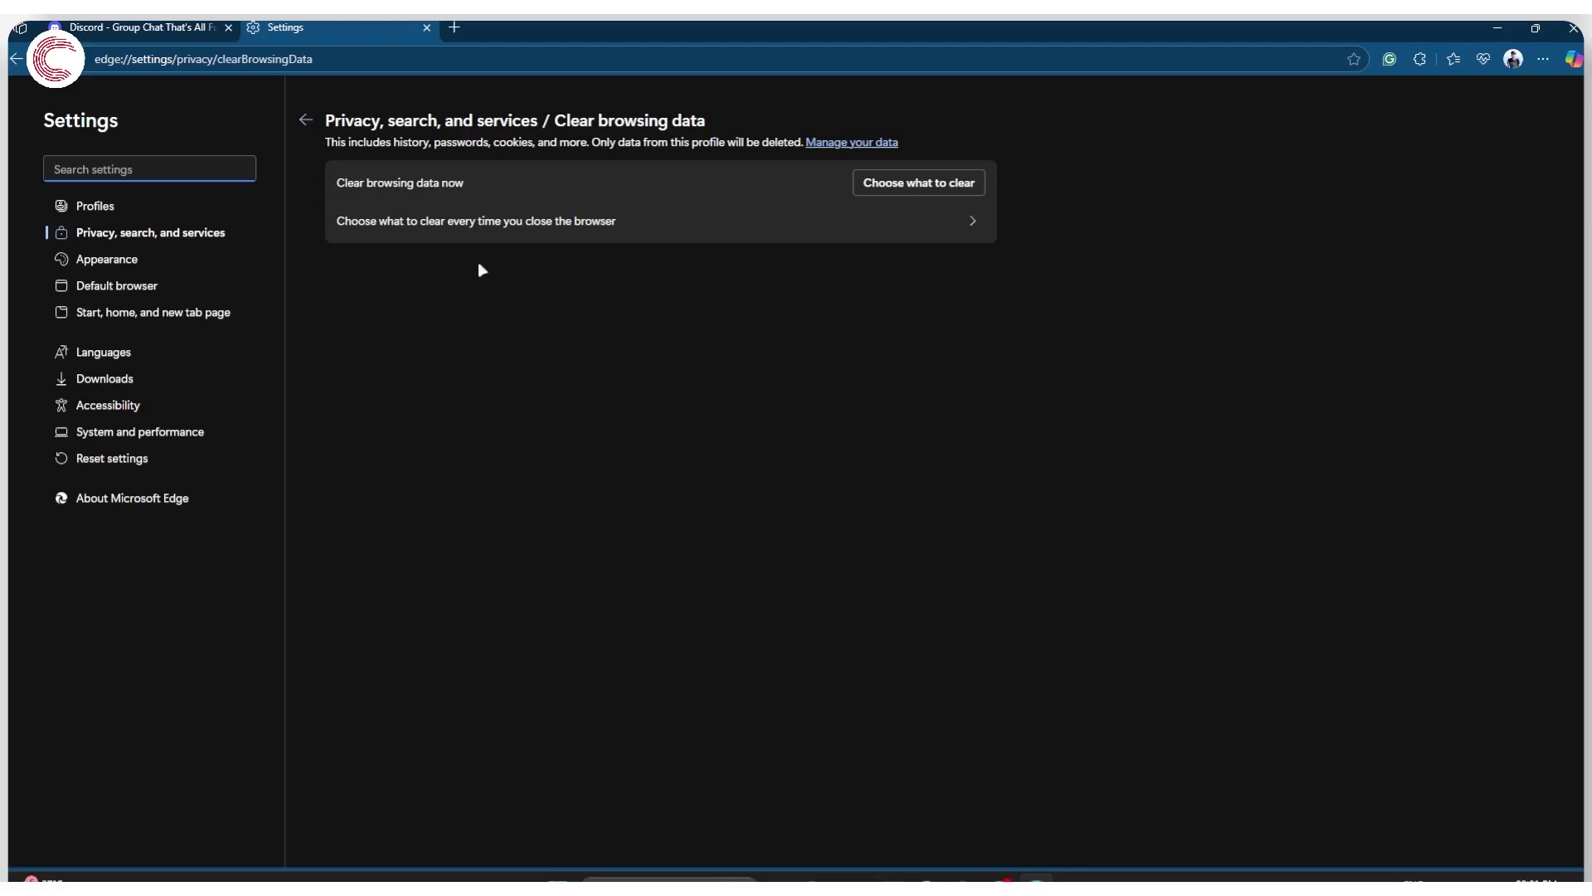
Search Edge settings for 'hardware', then 'GPU', and clear the search
left_click(107, 171)
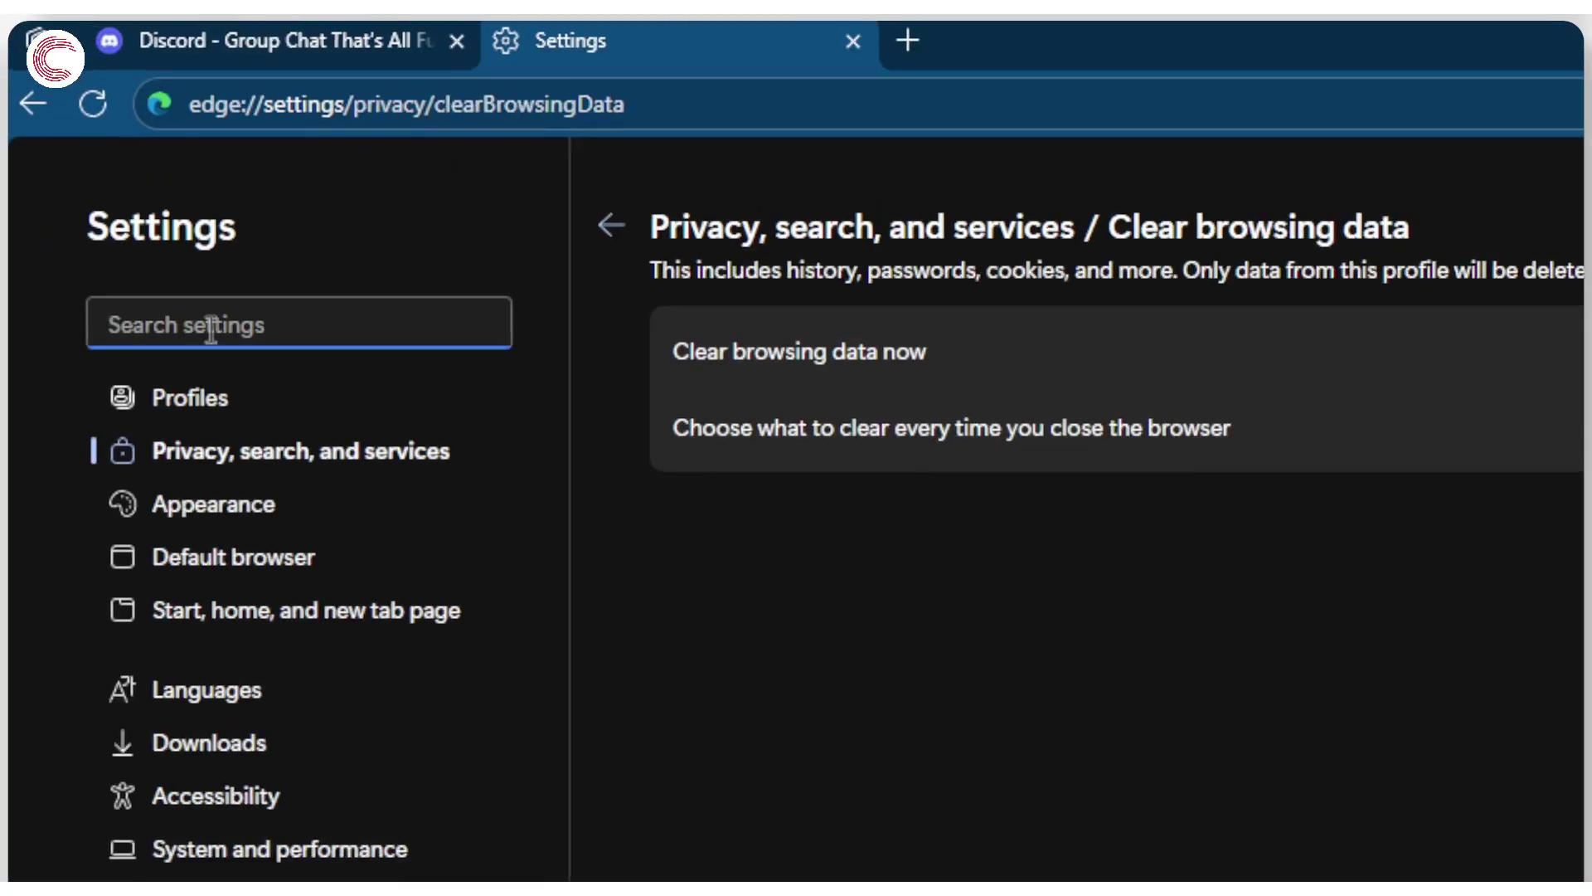
type("hrd")
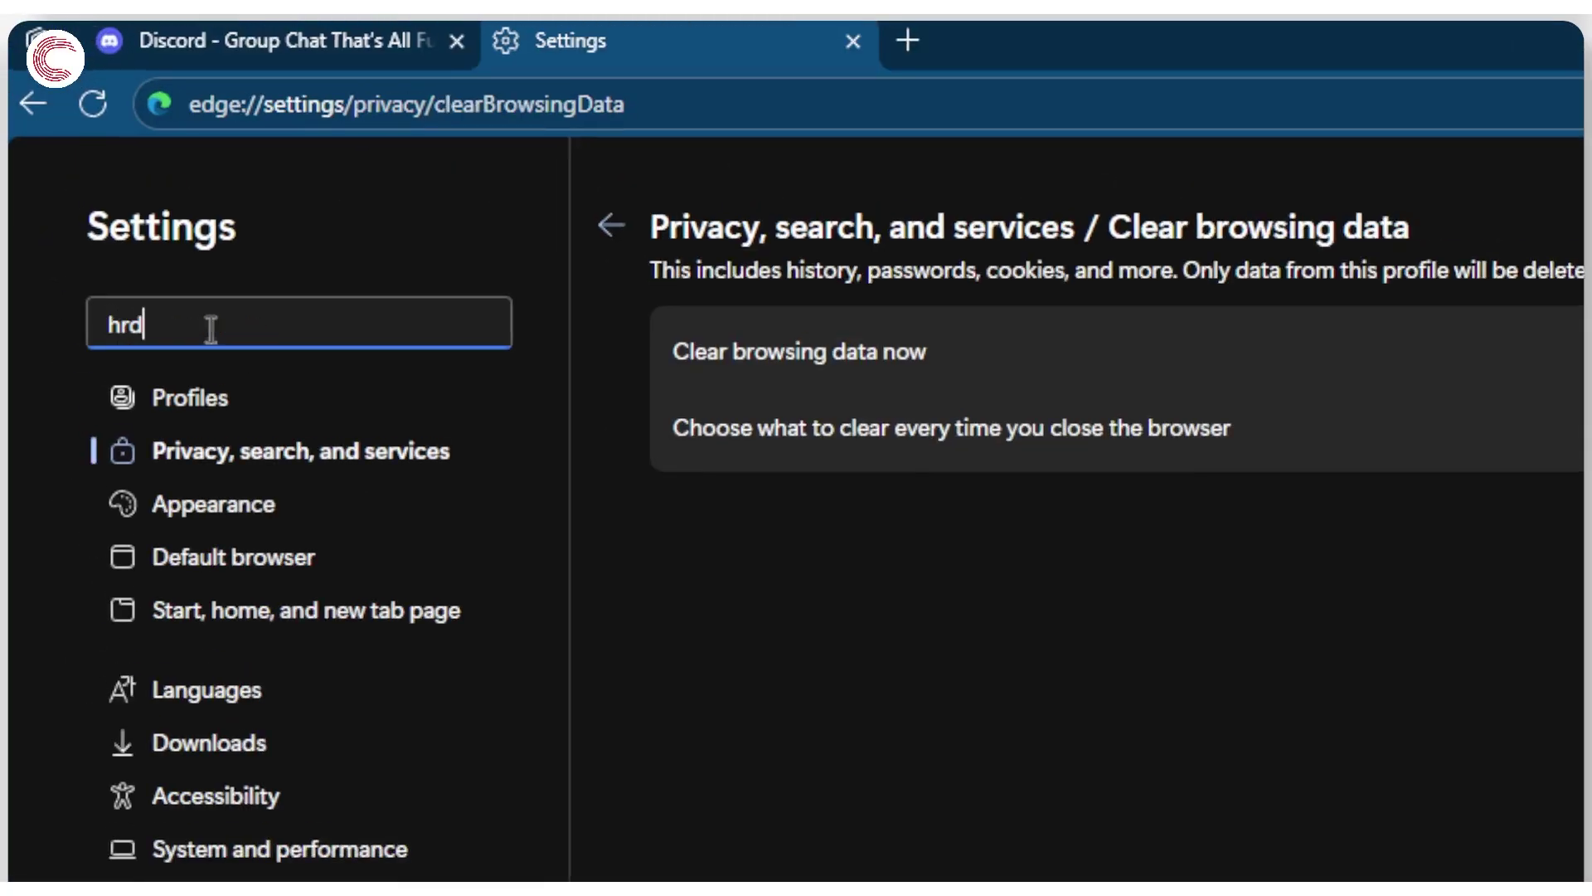
key("BackSpace")
key("BackSpace")
type("ardware")
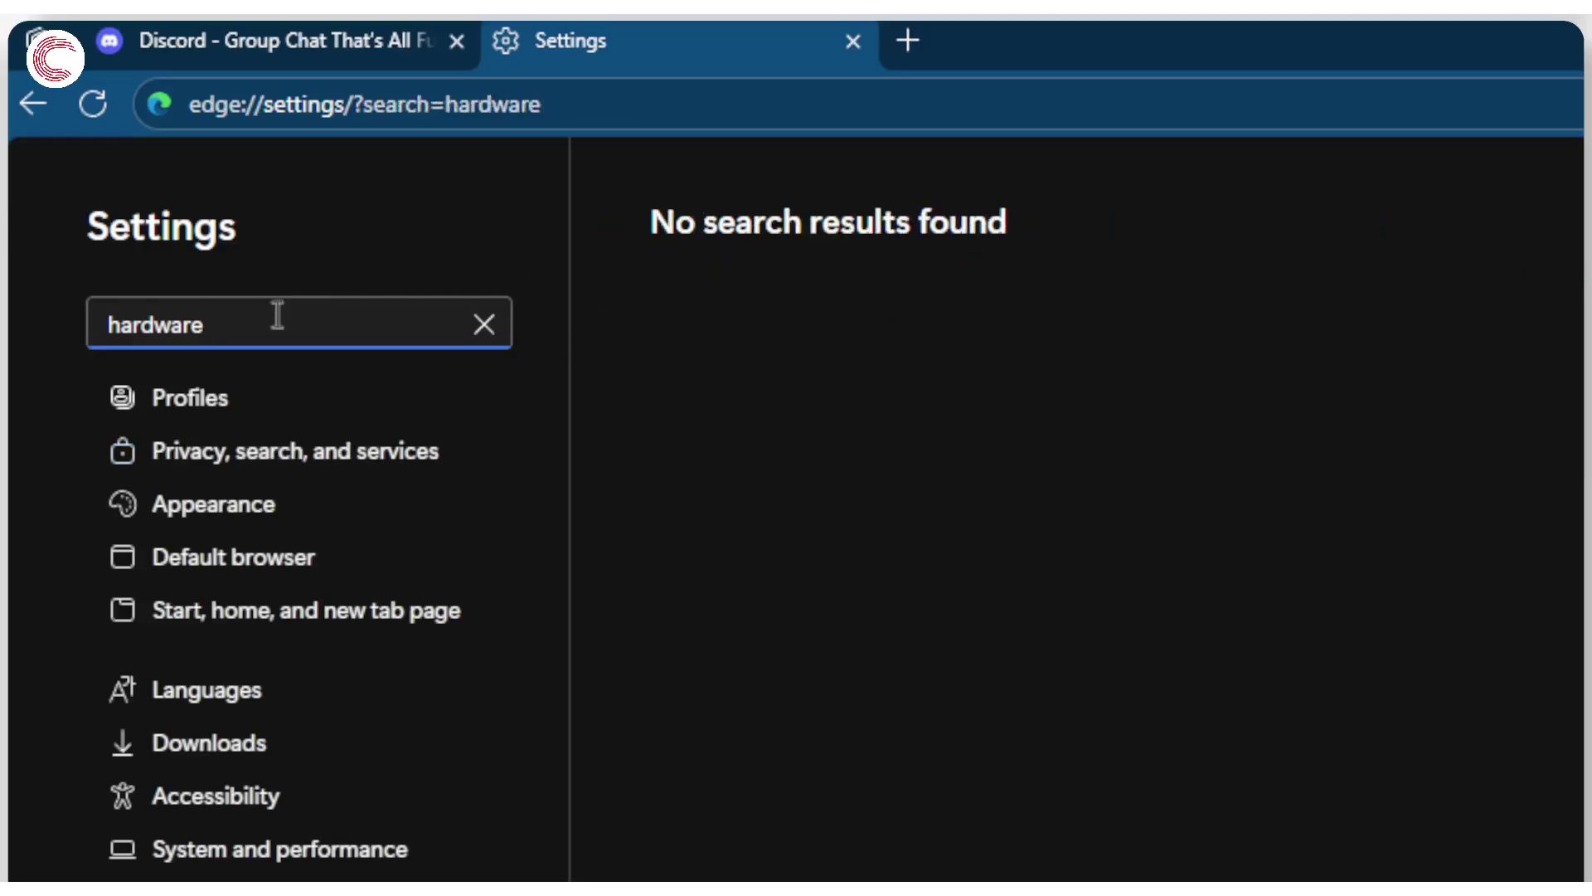
double_click(277, 315)
type("GPU")
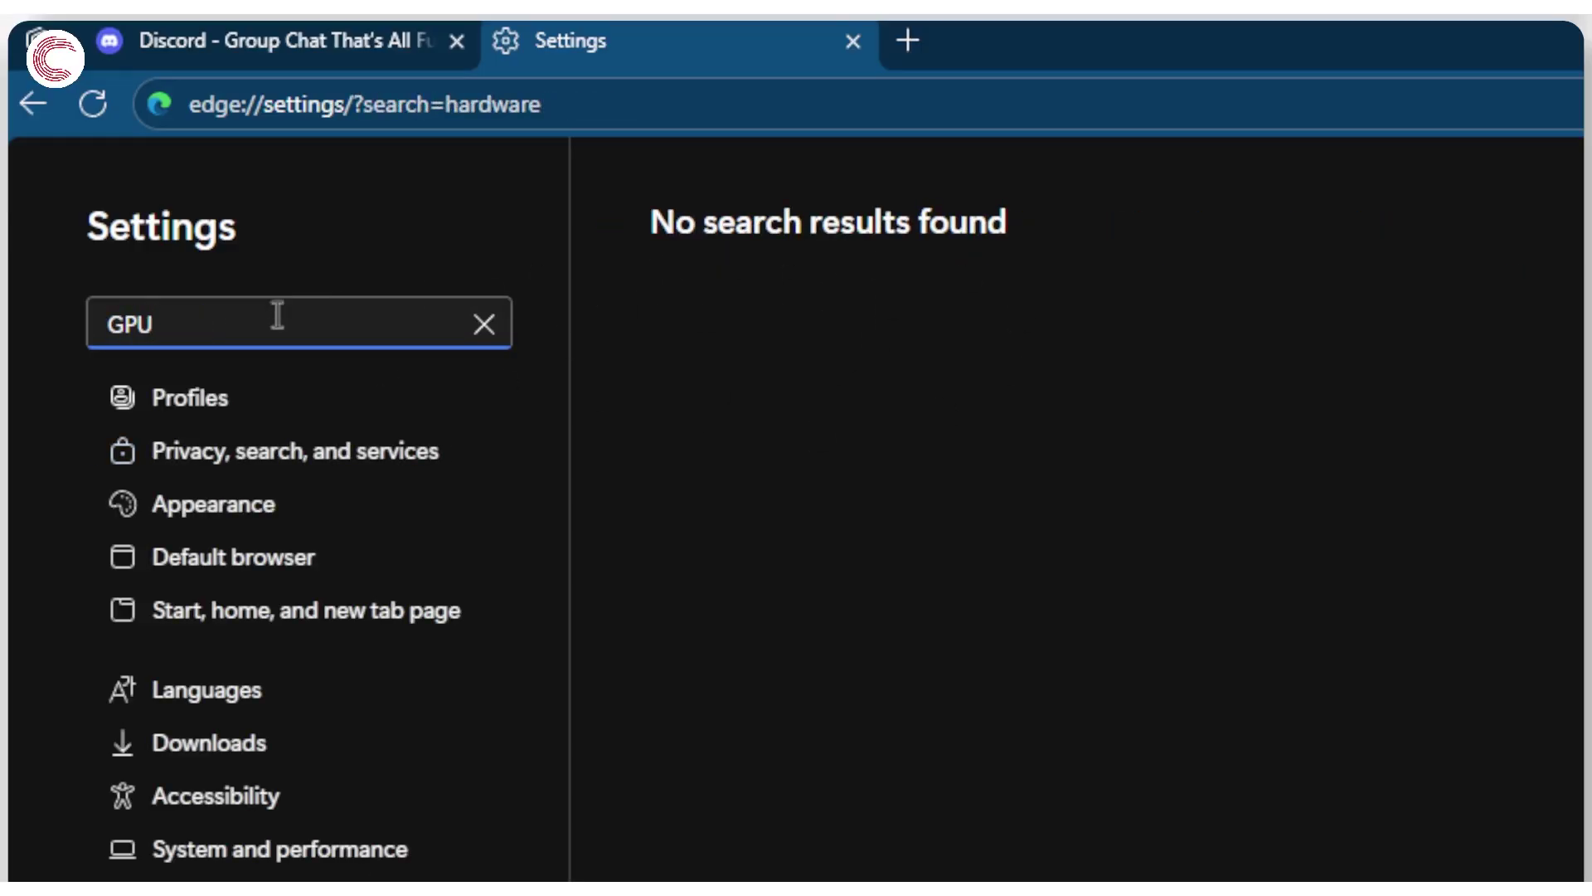
double_click(277, 316)
left_click(484, 323)
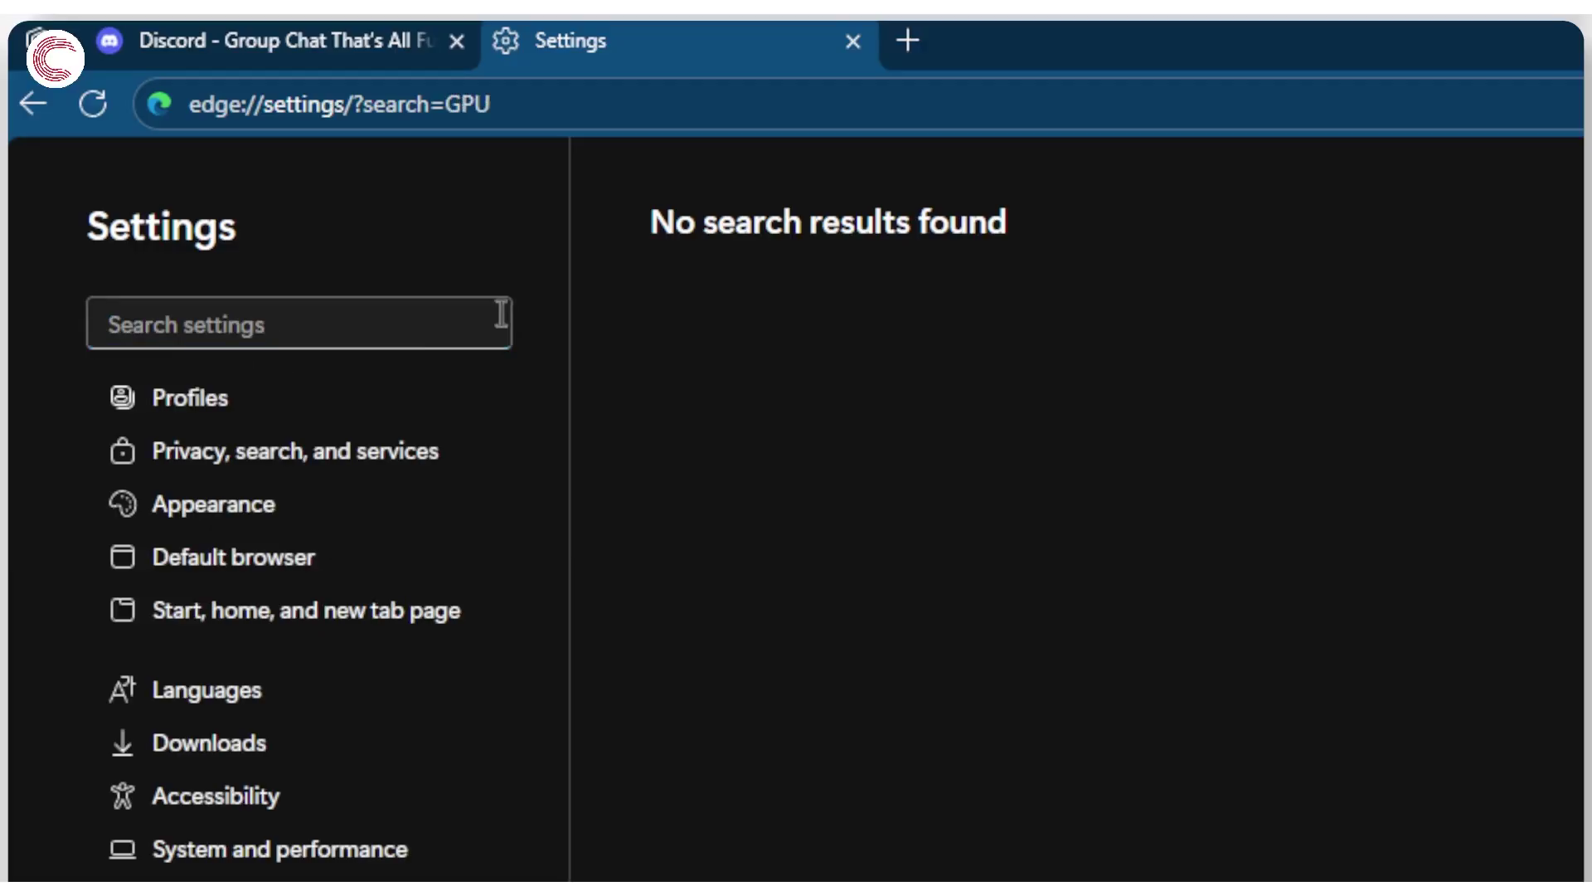
In System and performance > System, switch 'Use graphics acceleration when available' off and back on
left_click(356, 409)
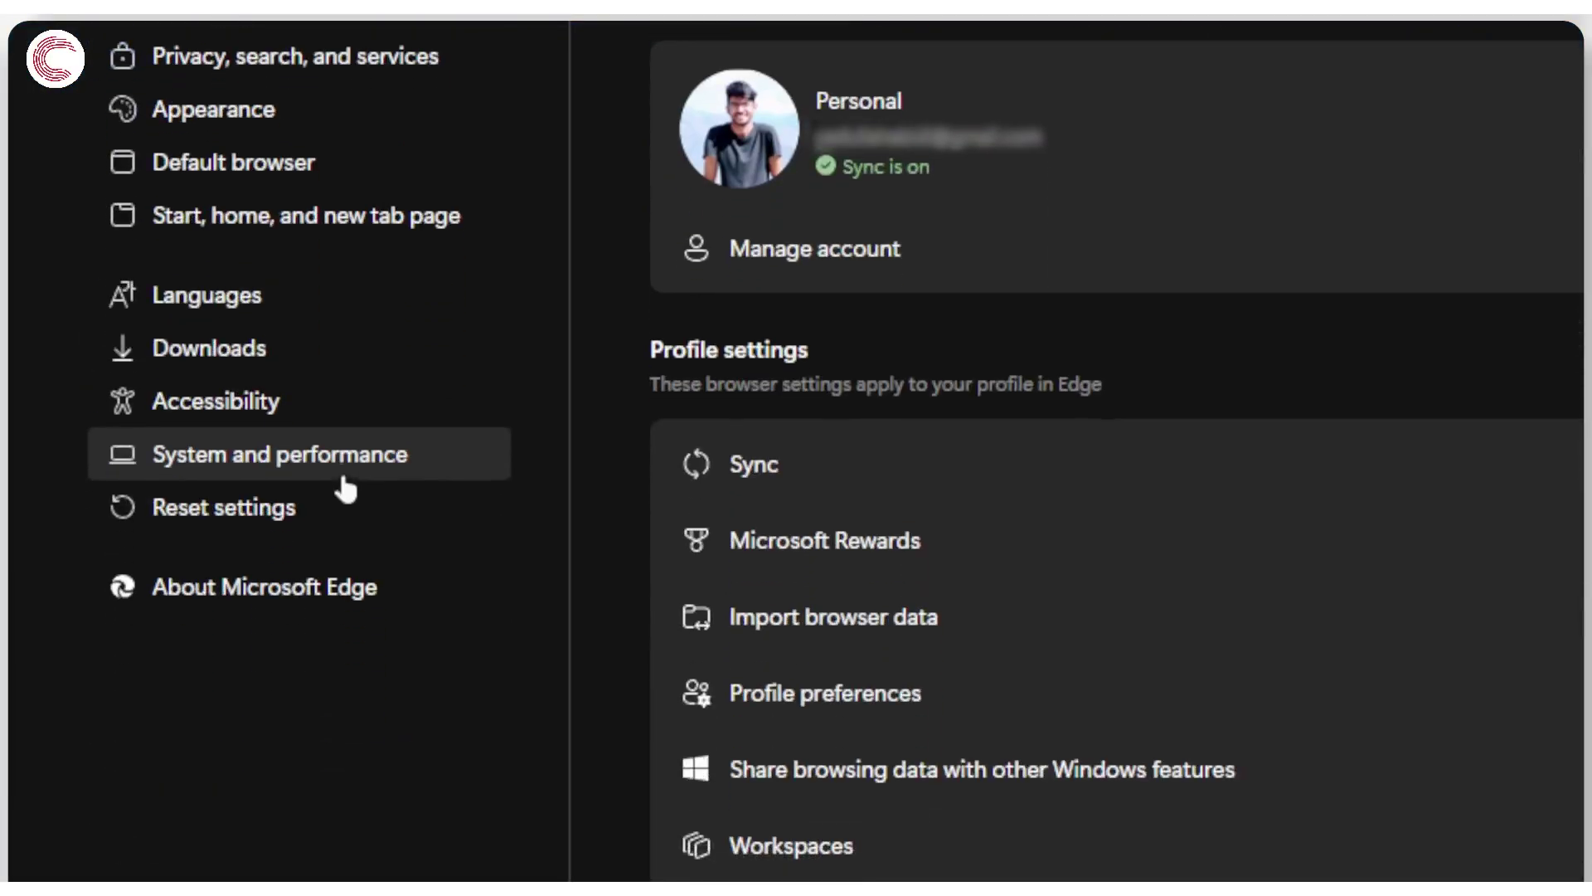
left_click(365, 854)
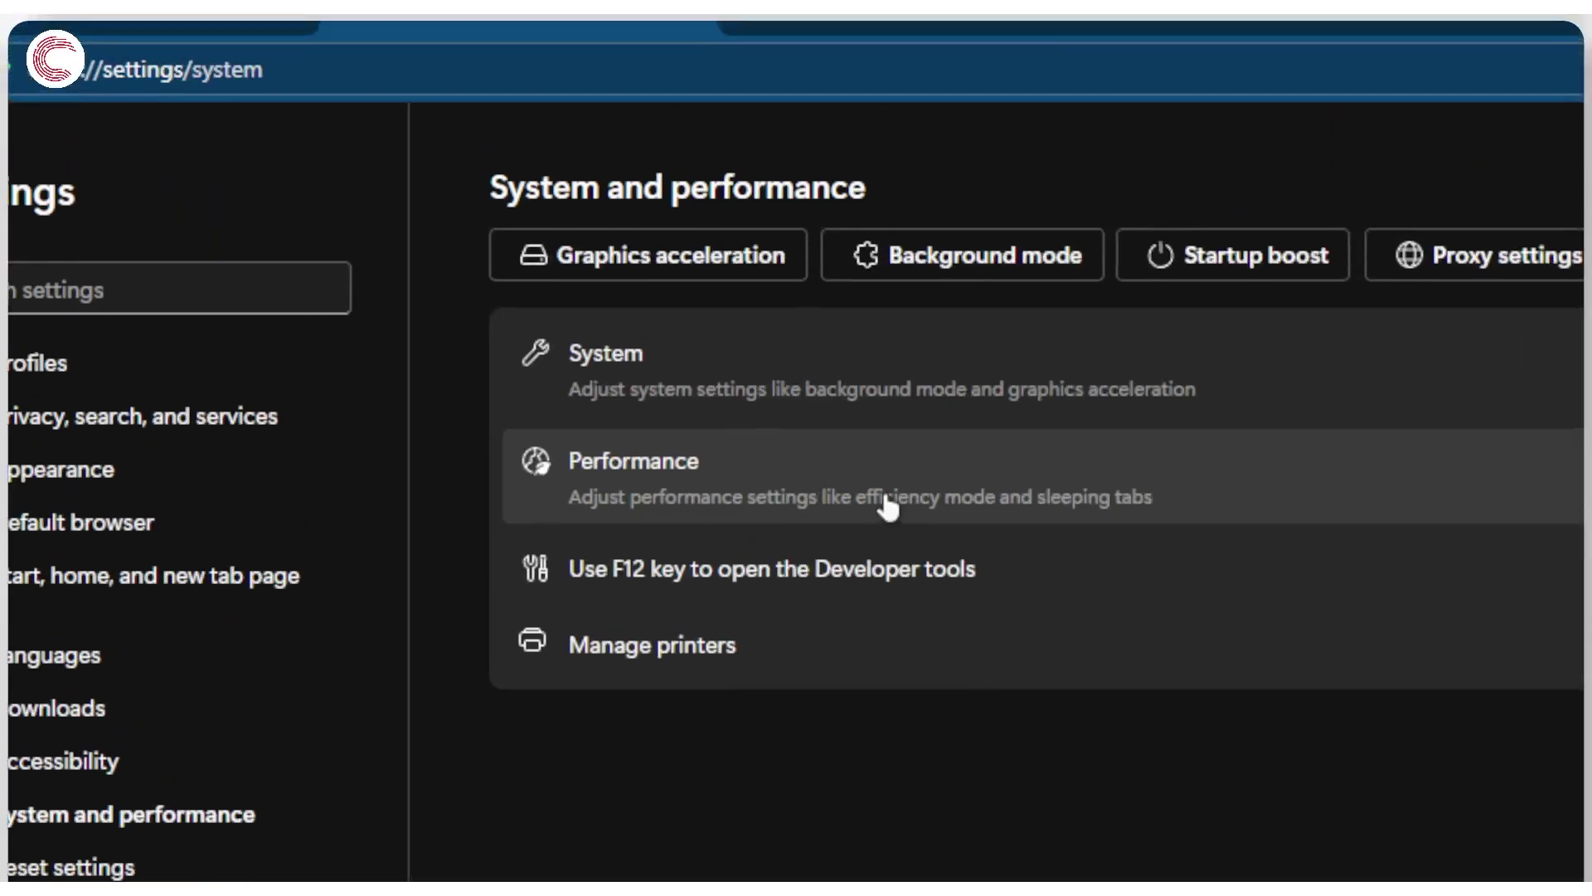
left_click(917, 406)
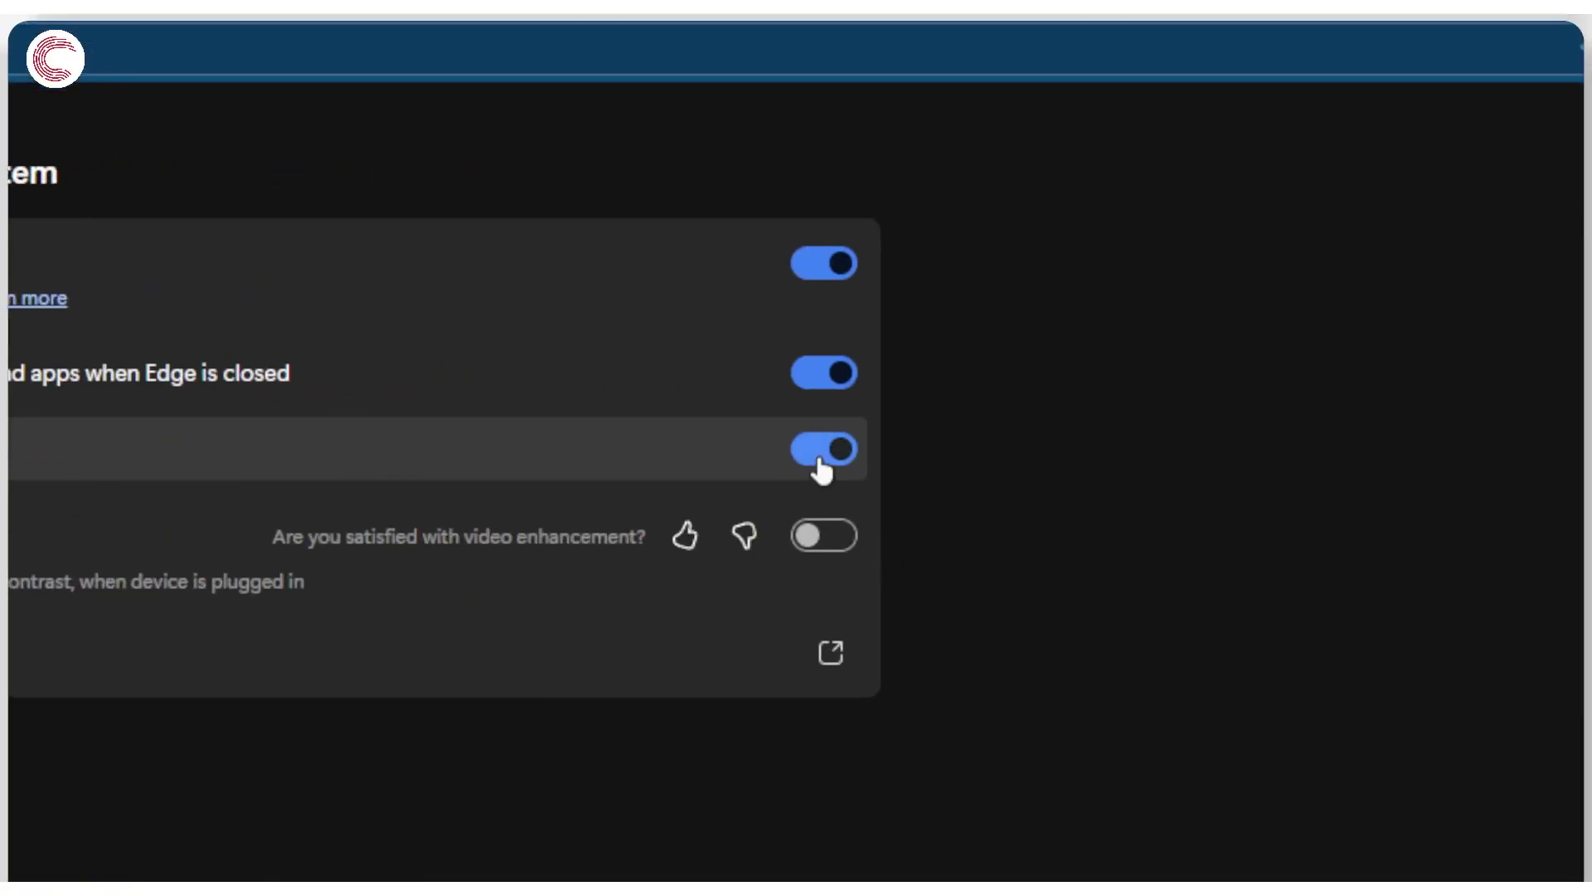
left_click(822, 469)
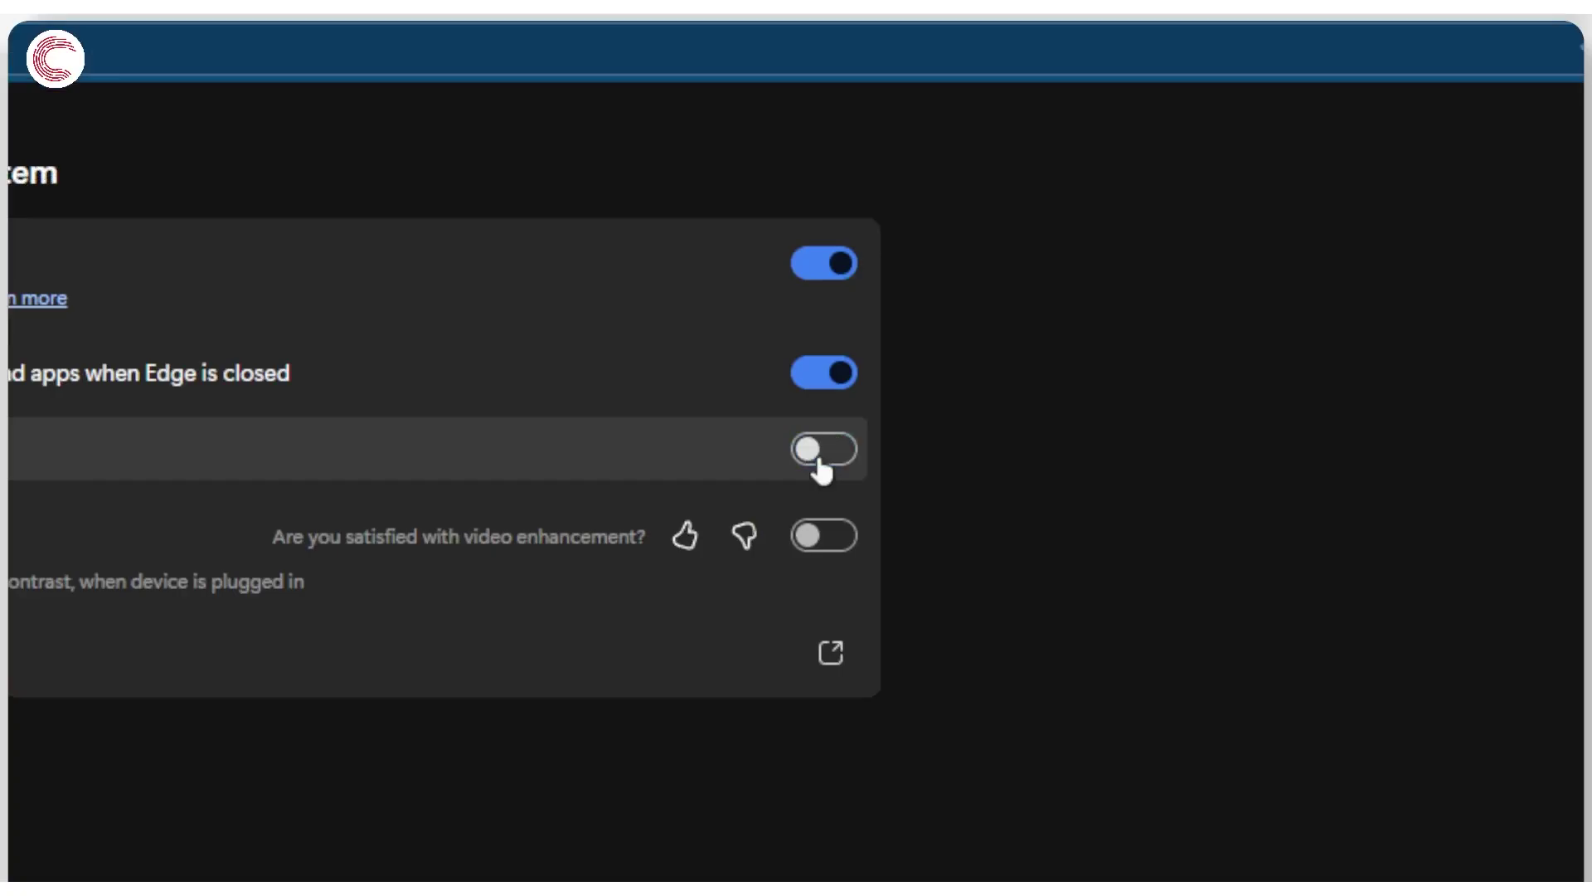
left_click(822, 469)
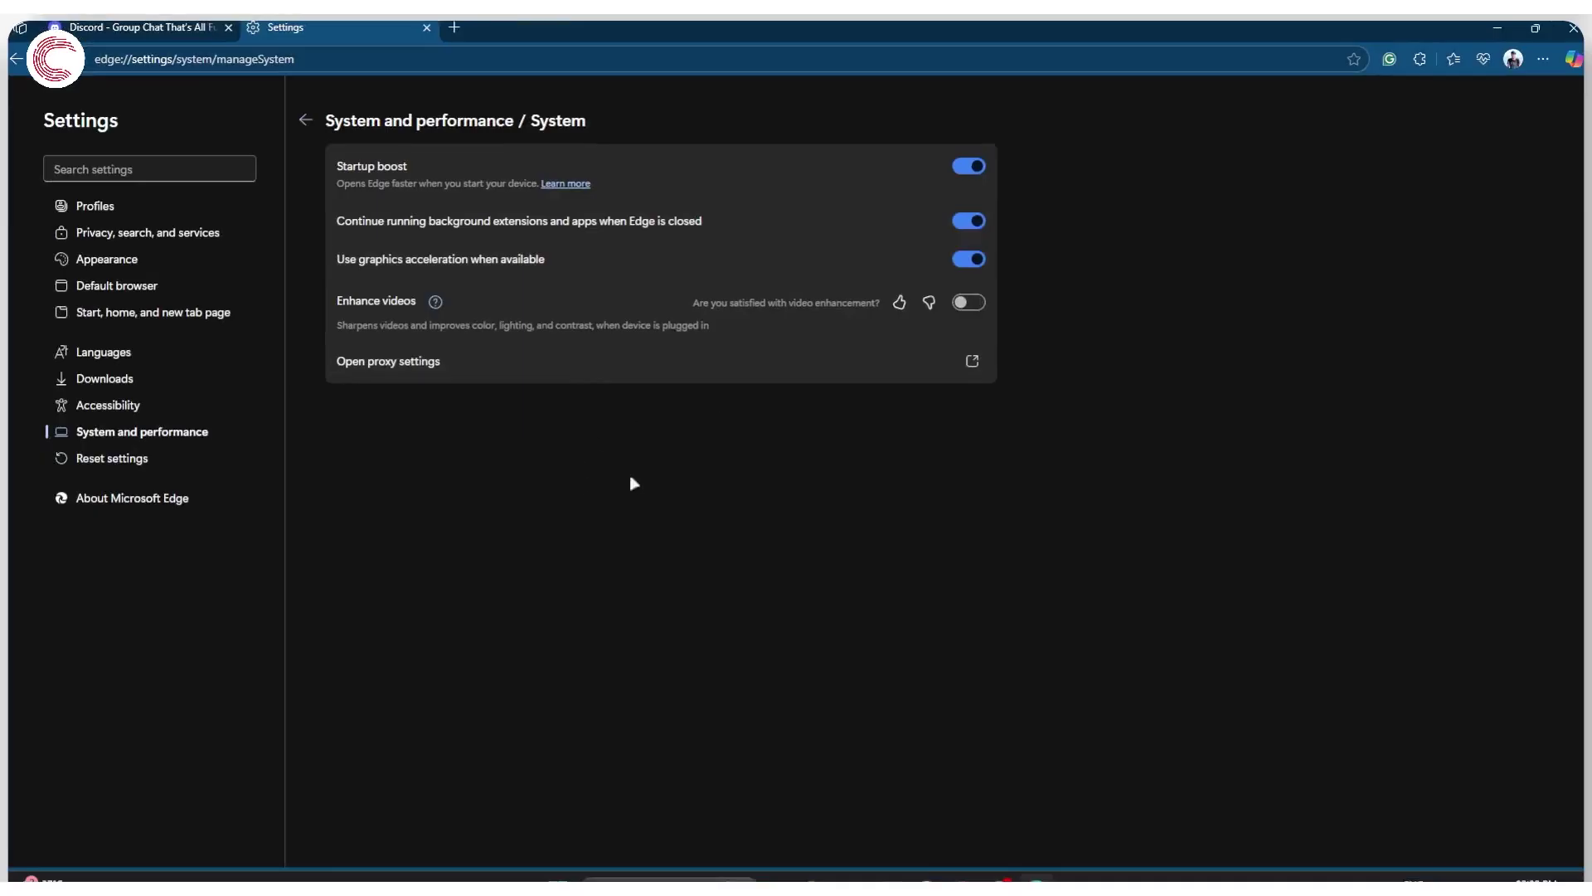
left_click(427, 28)
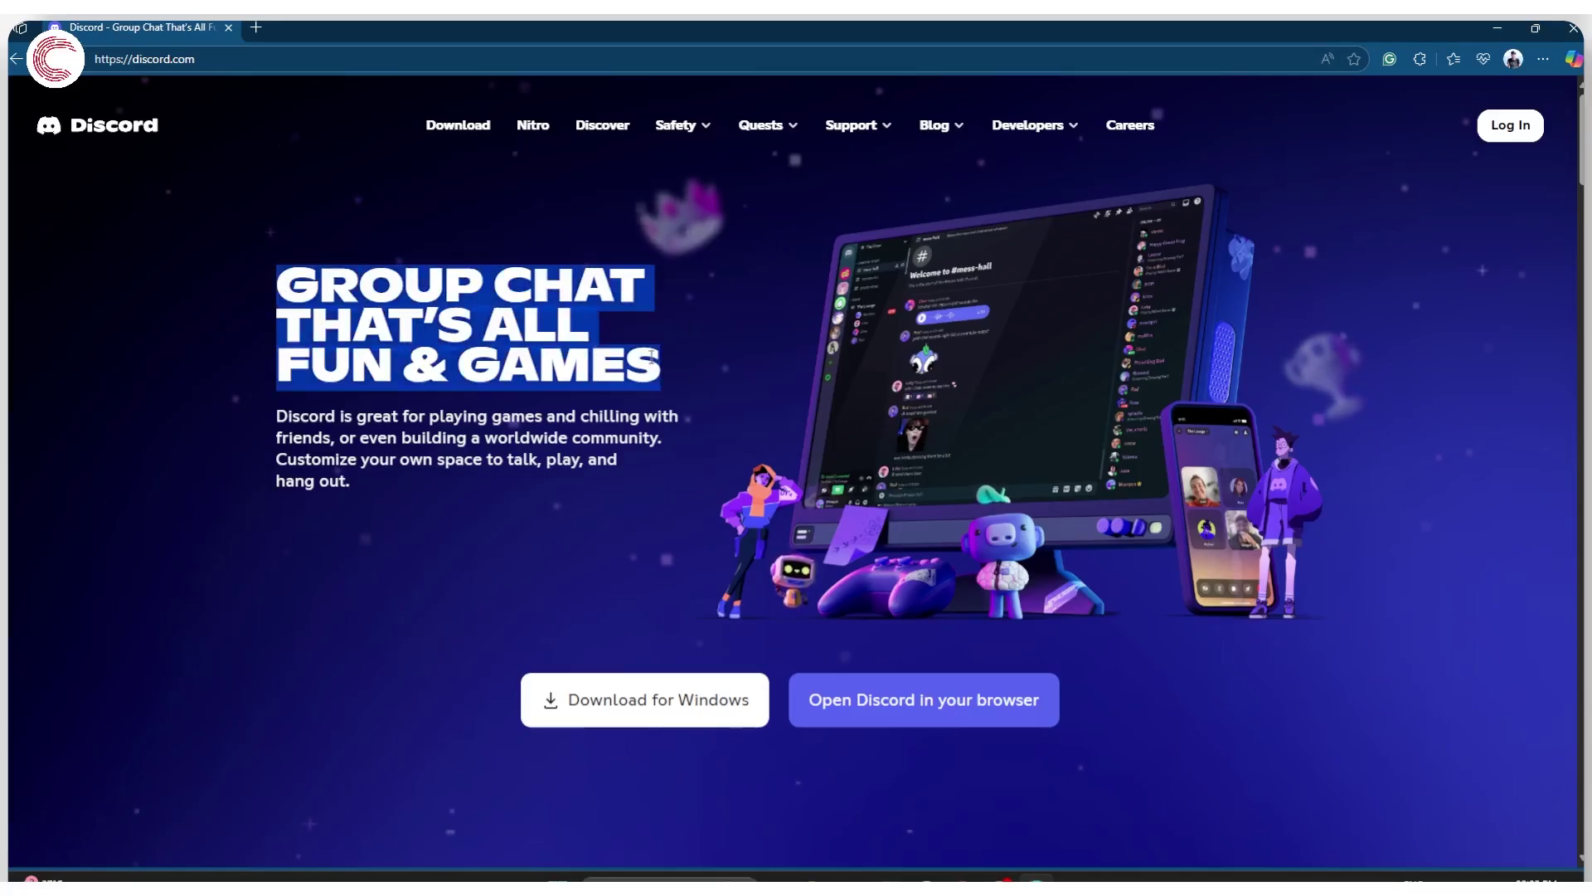
left_click(1542, 59)
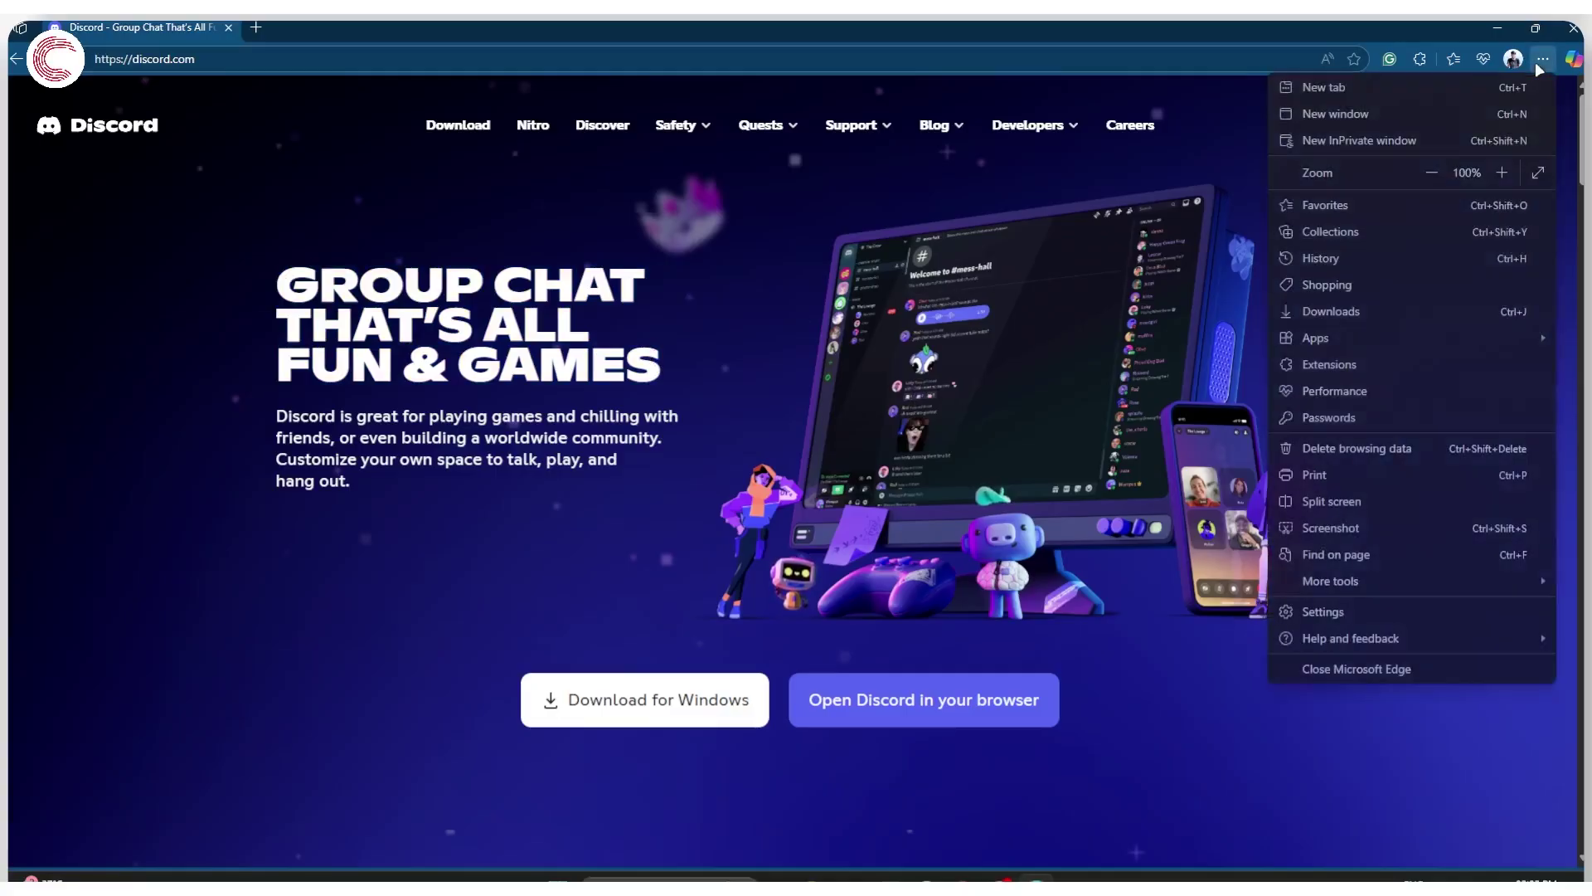
left_click(1034, 150)
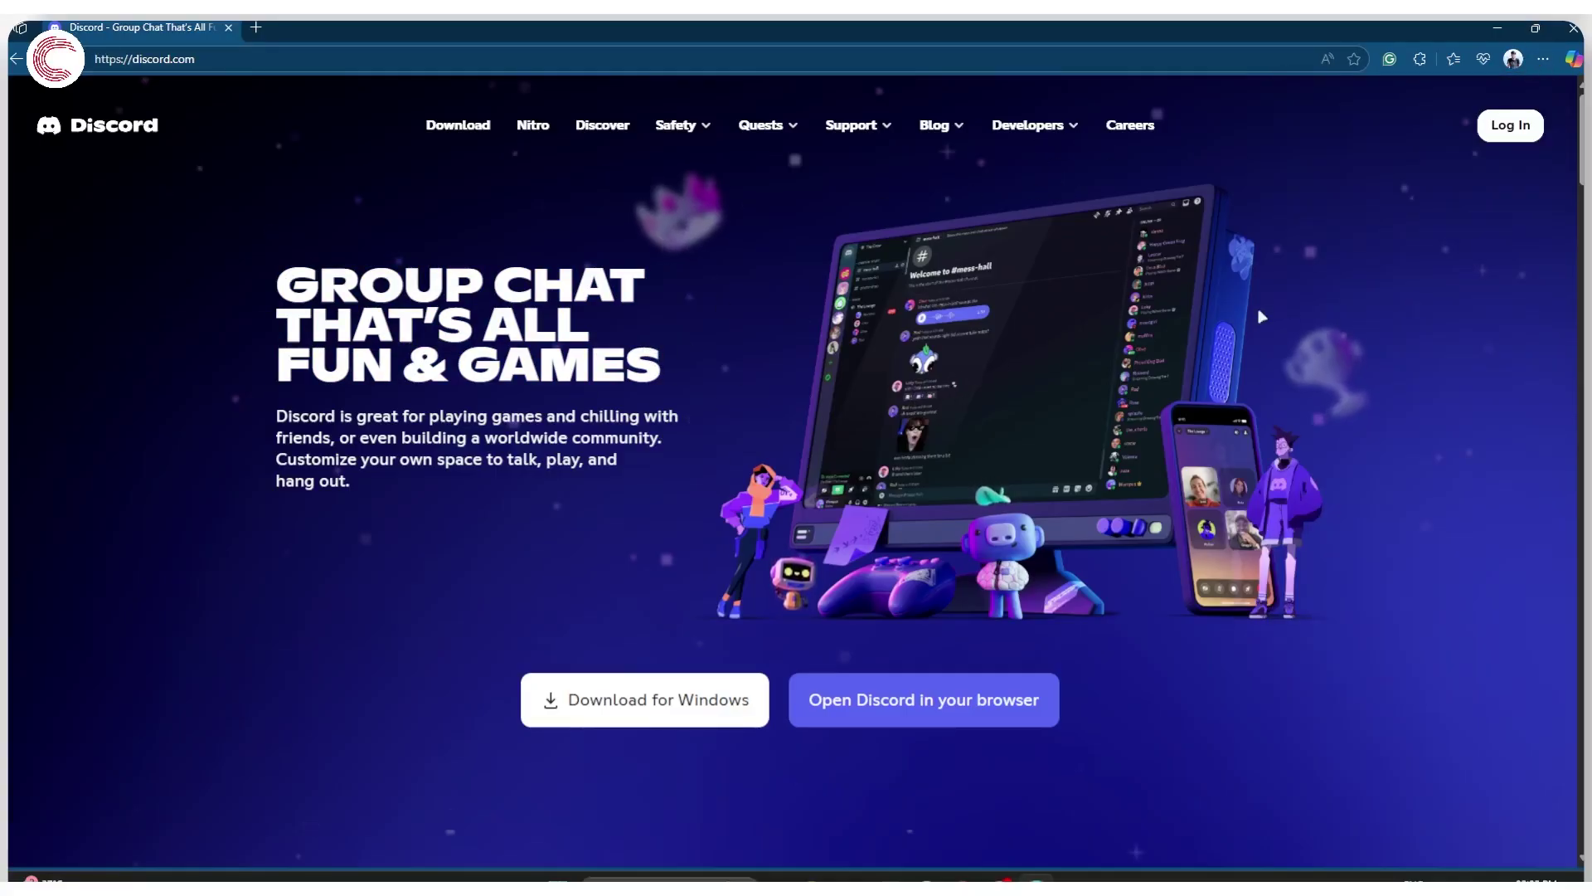
left_click(1542, 60)
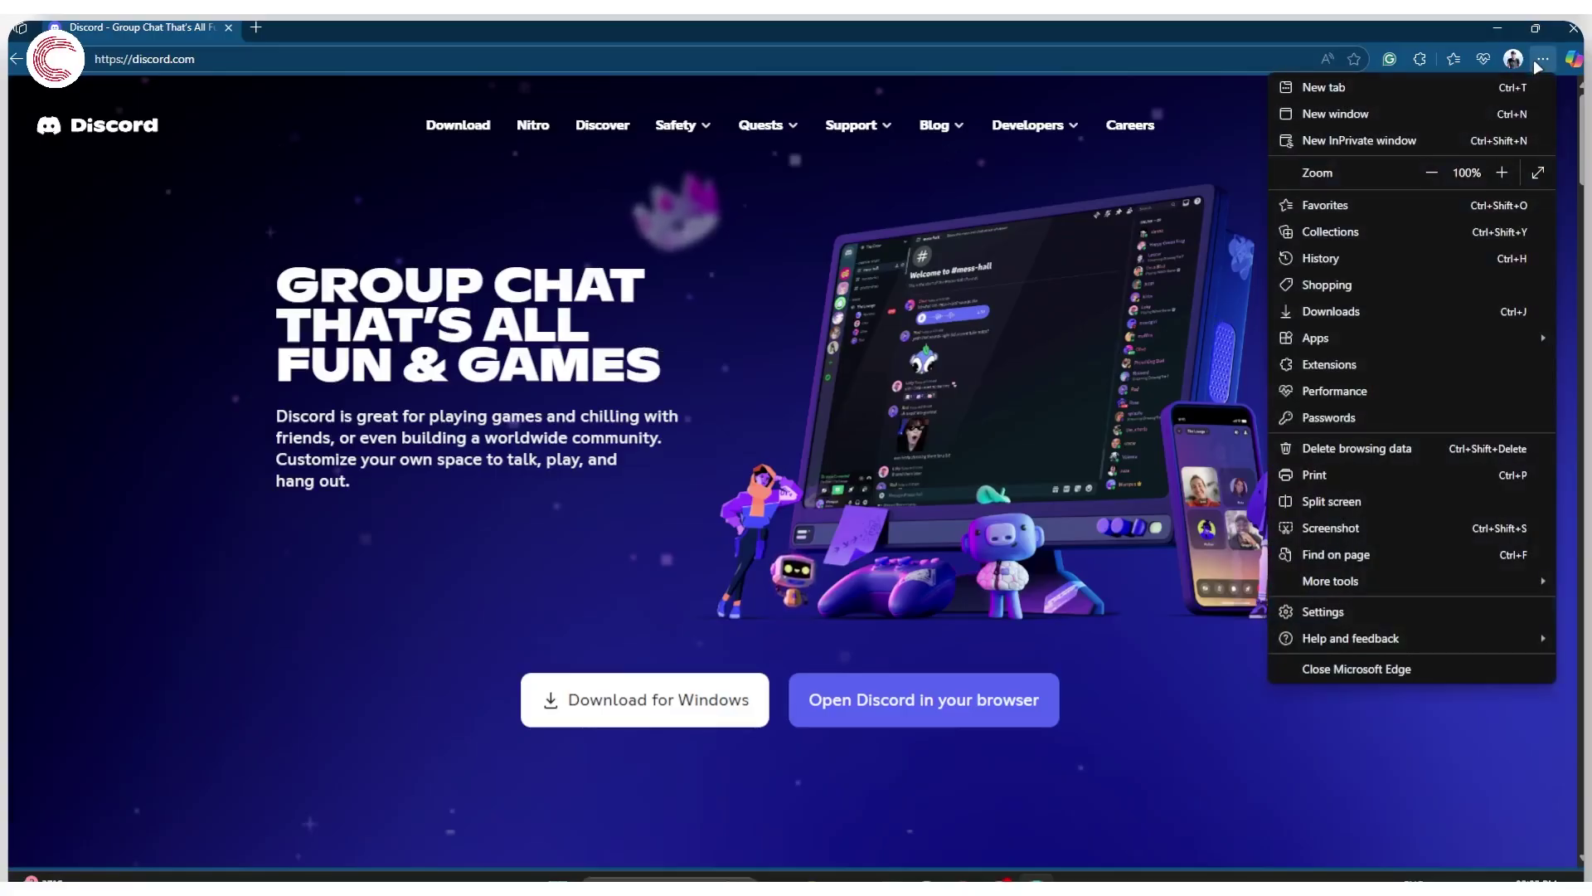
key("Escape")
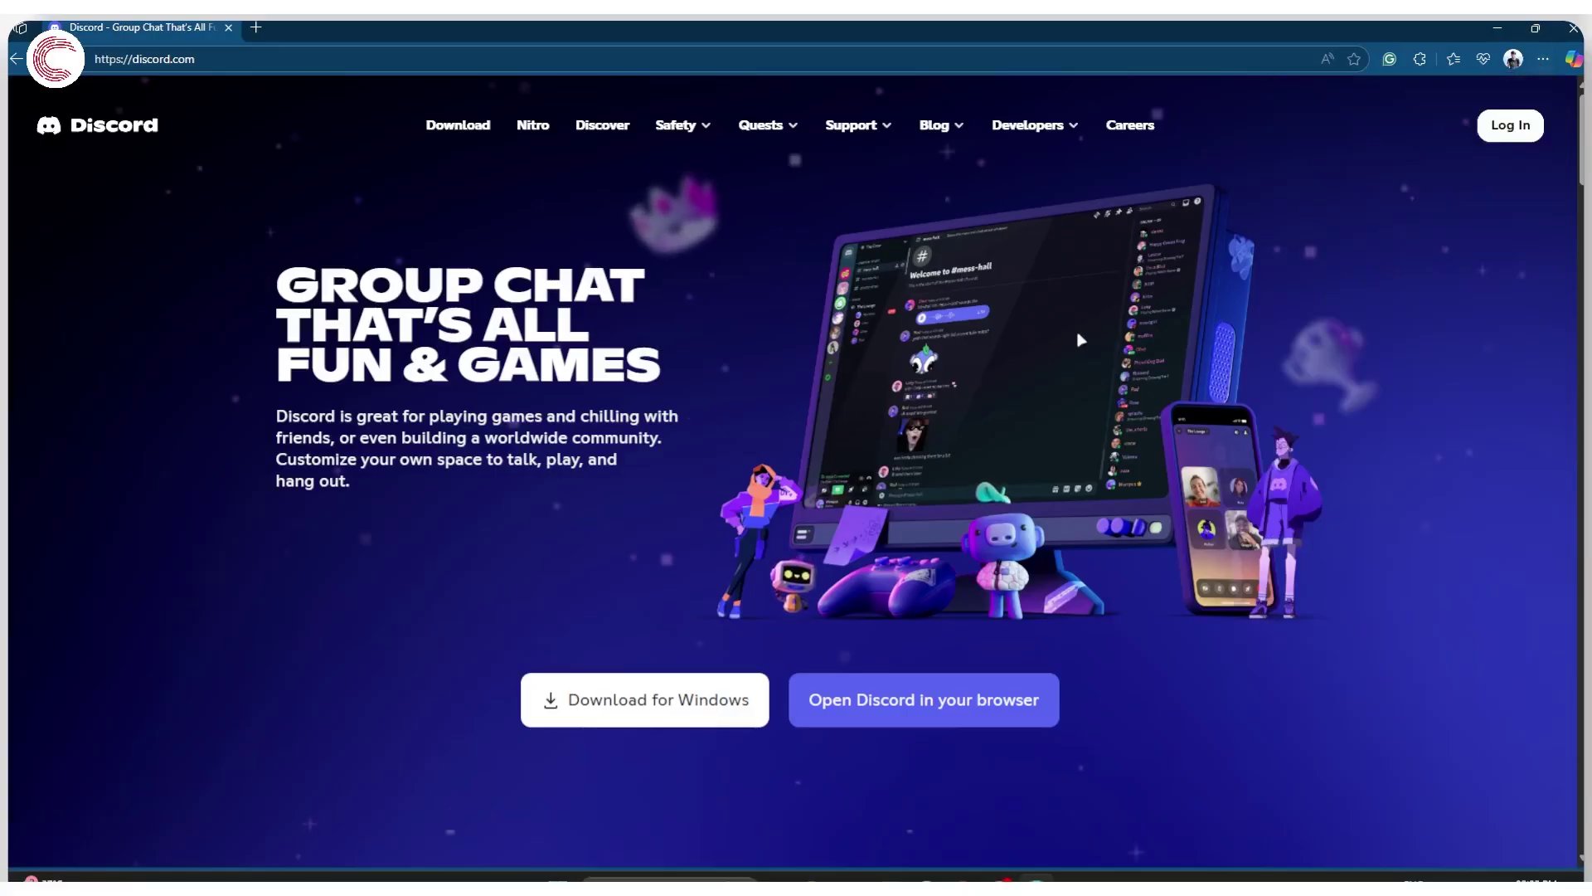
Confirm on About Microsoft Edge that version 137.0.3296.30 beta is current, then close Settings
left_click(1542, 60)
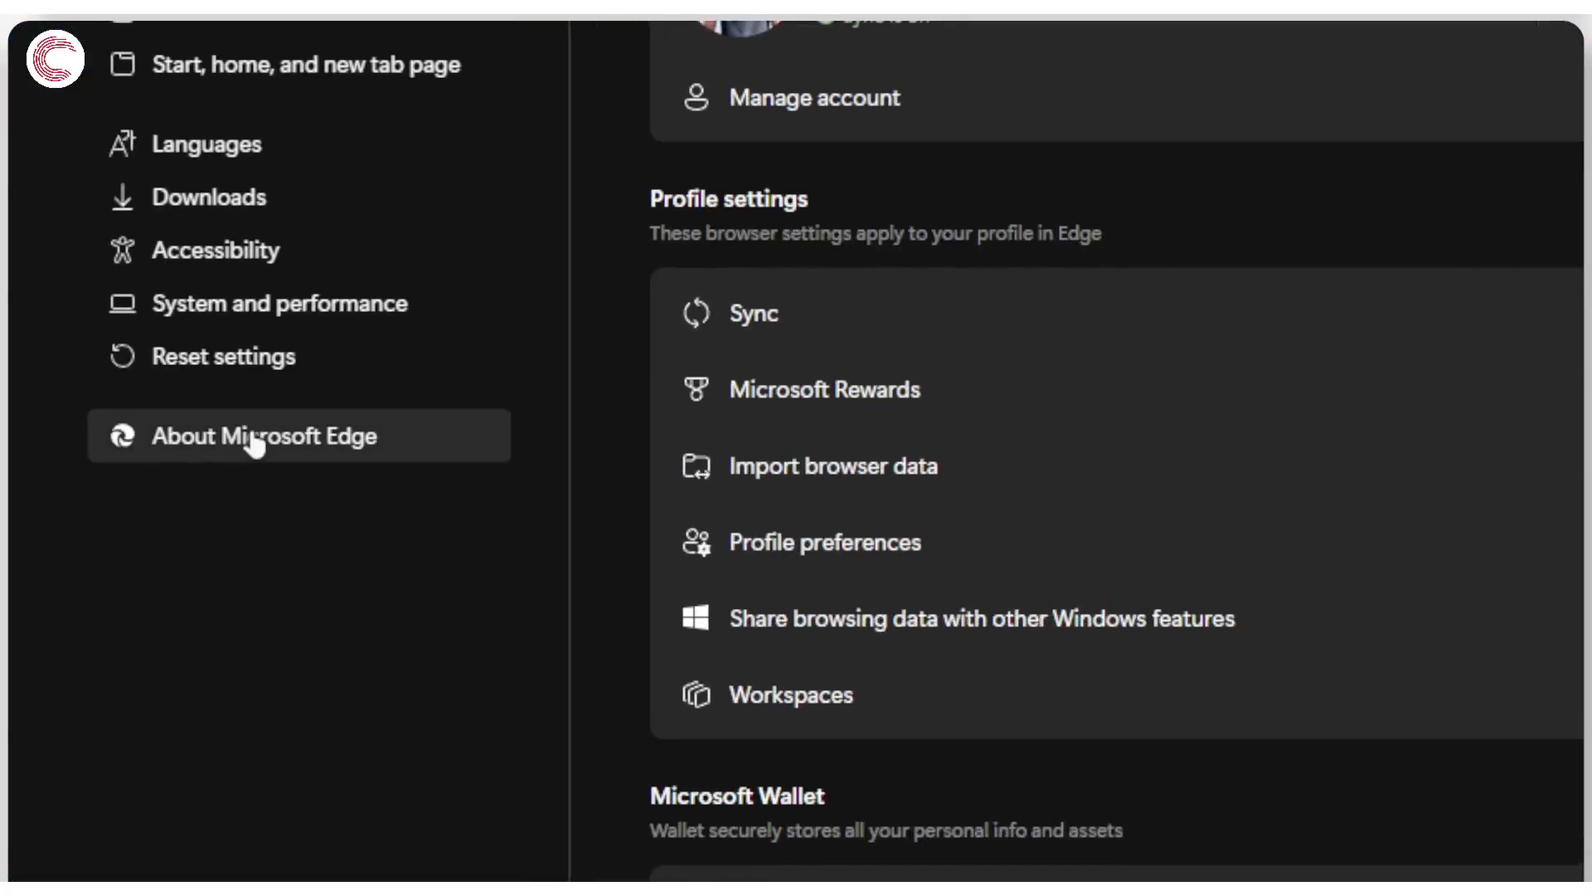
left_click(253, 445)
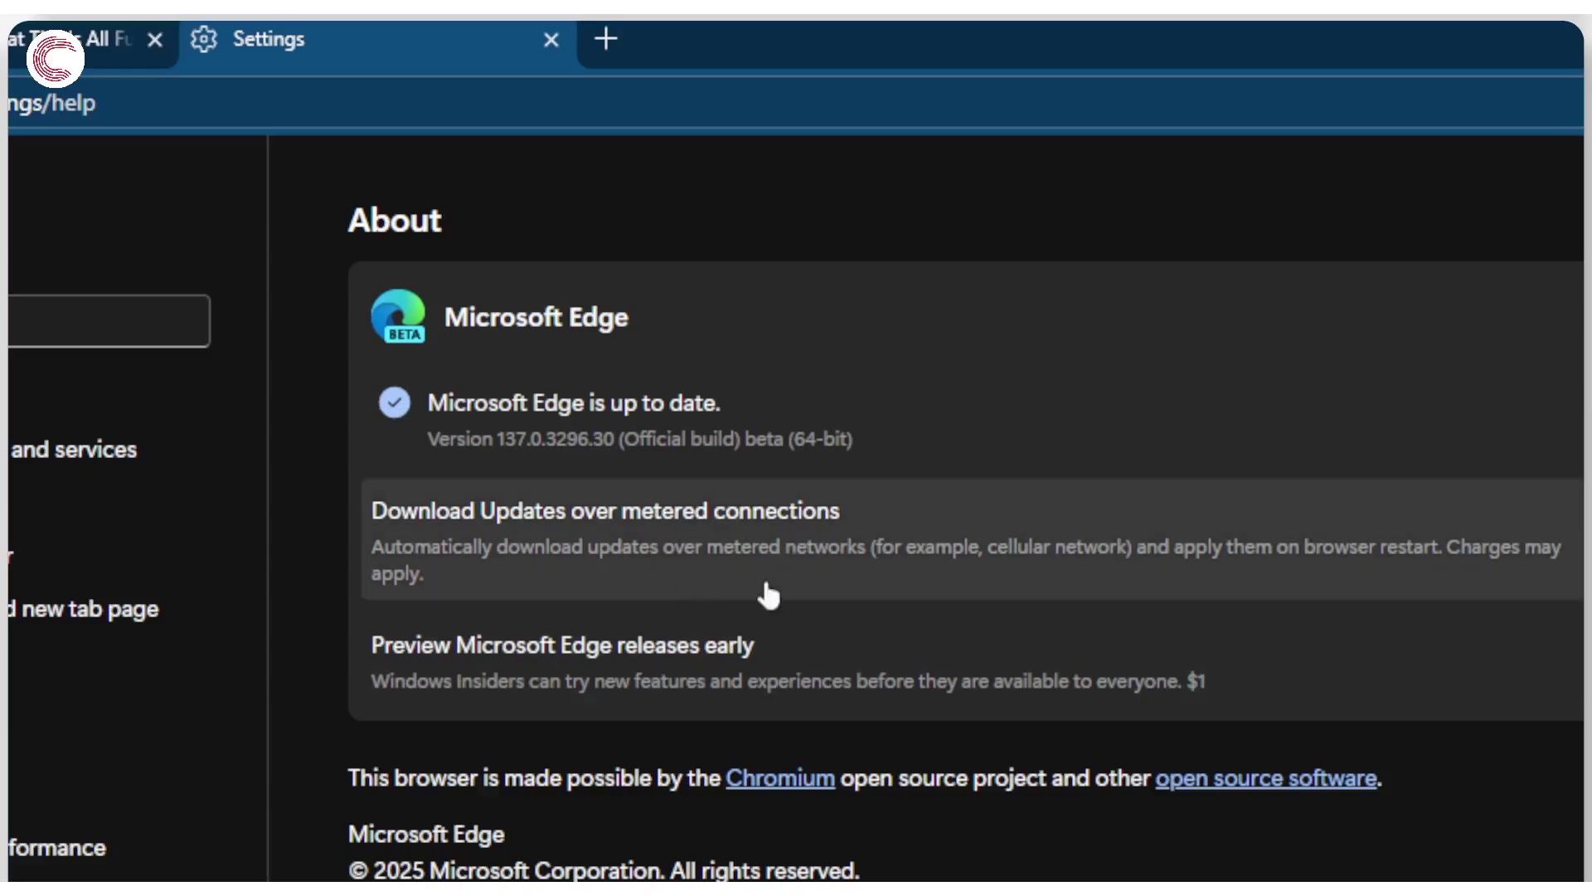
key("ctrl+w")
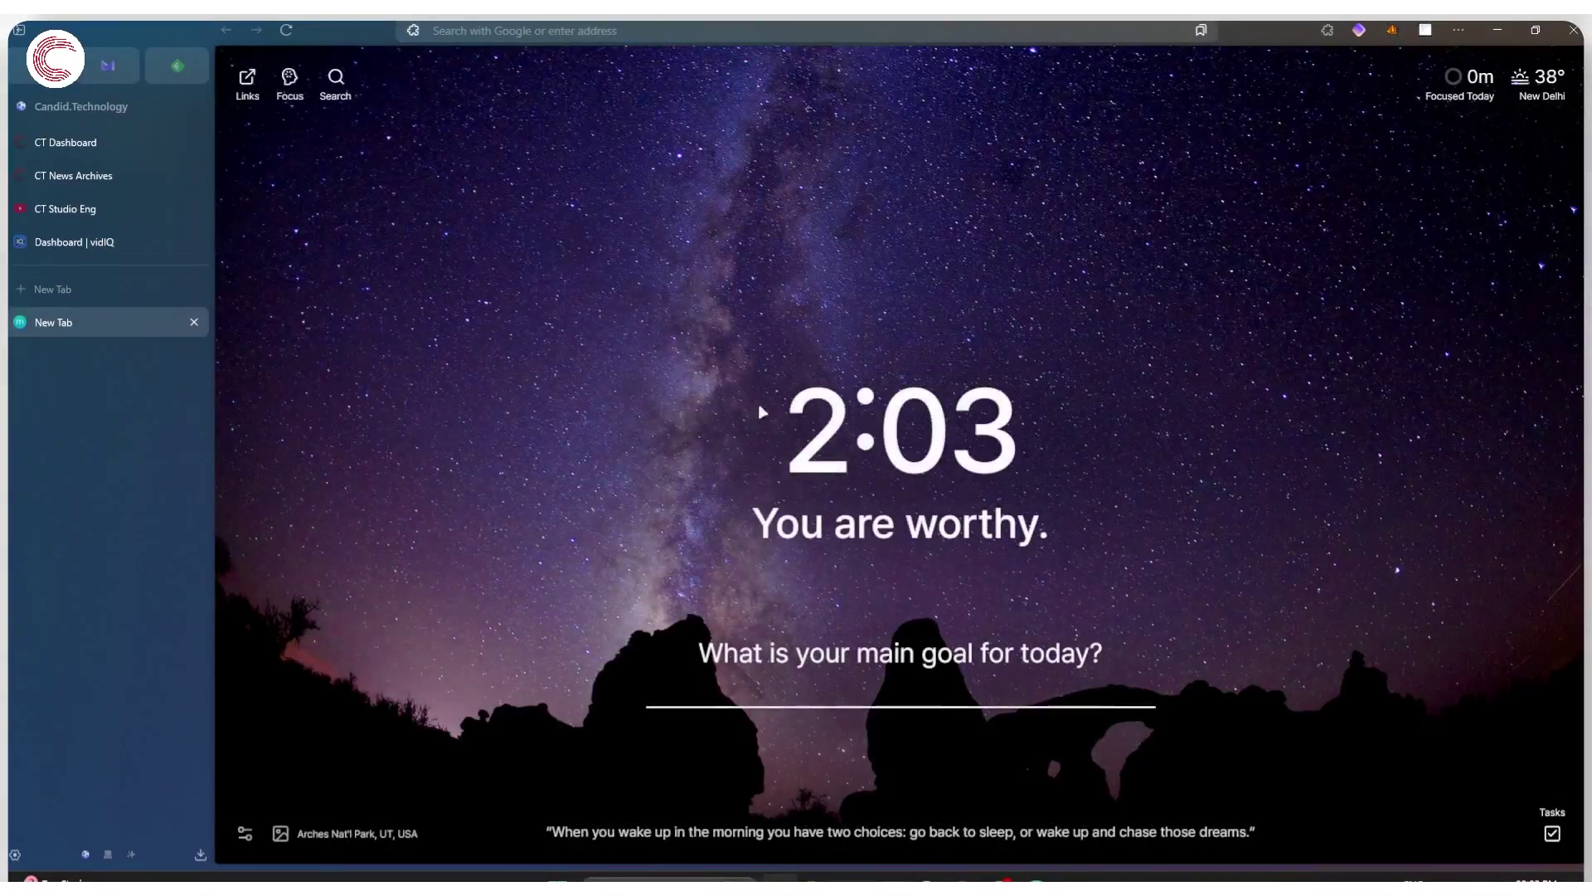
Load the discord.com homepage in Zen Browser from the address bar suggestions
left_click(656, 25)
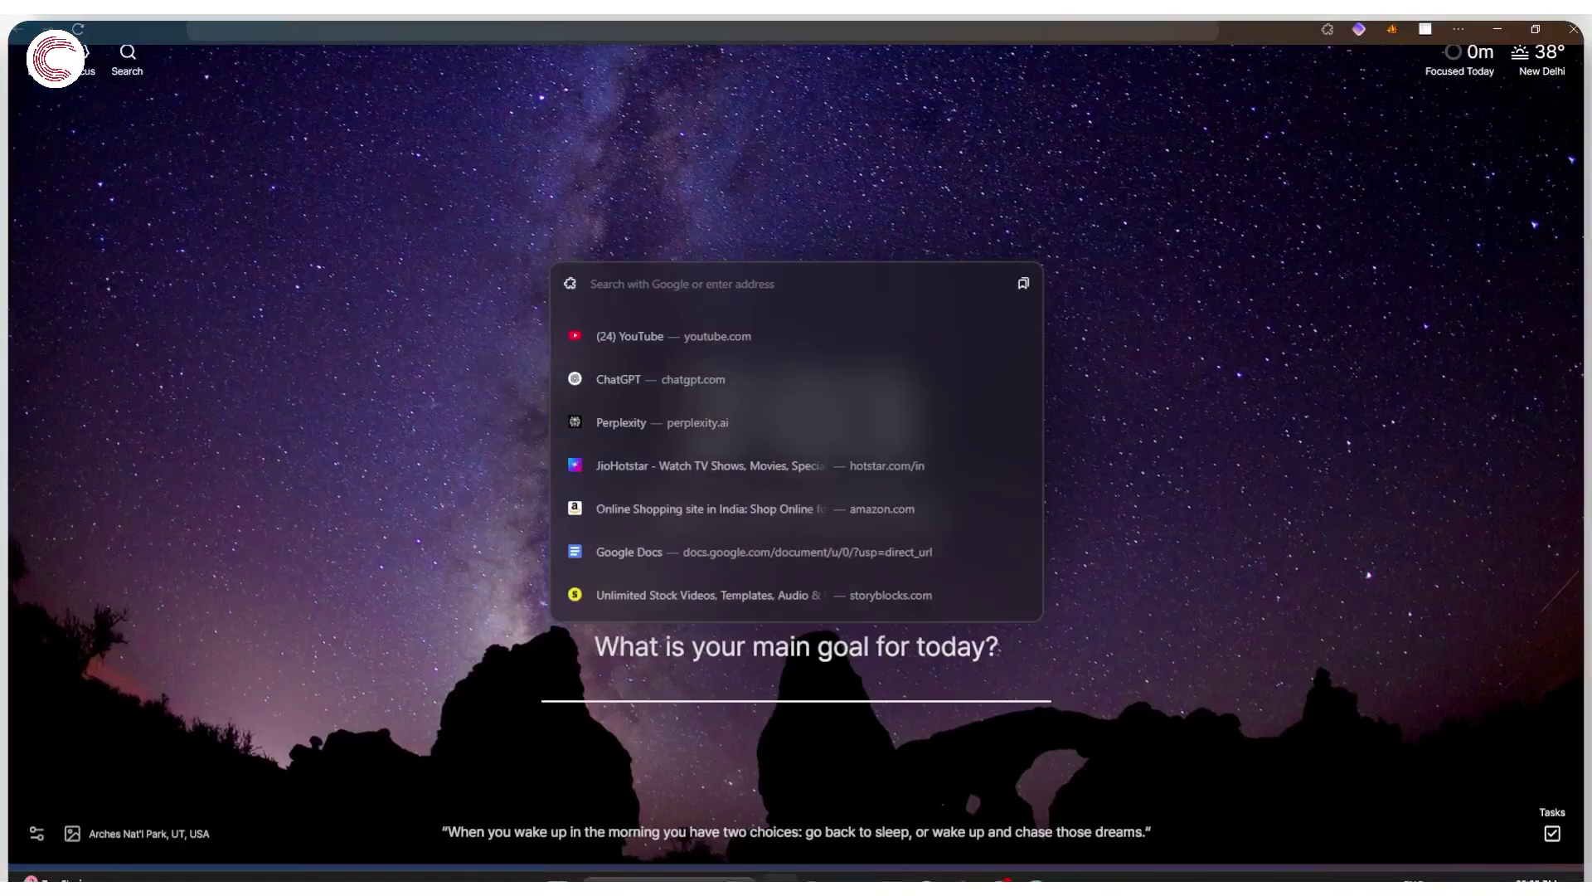
type("discord")
key("Down")
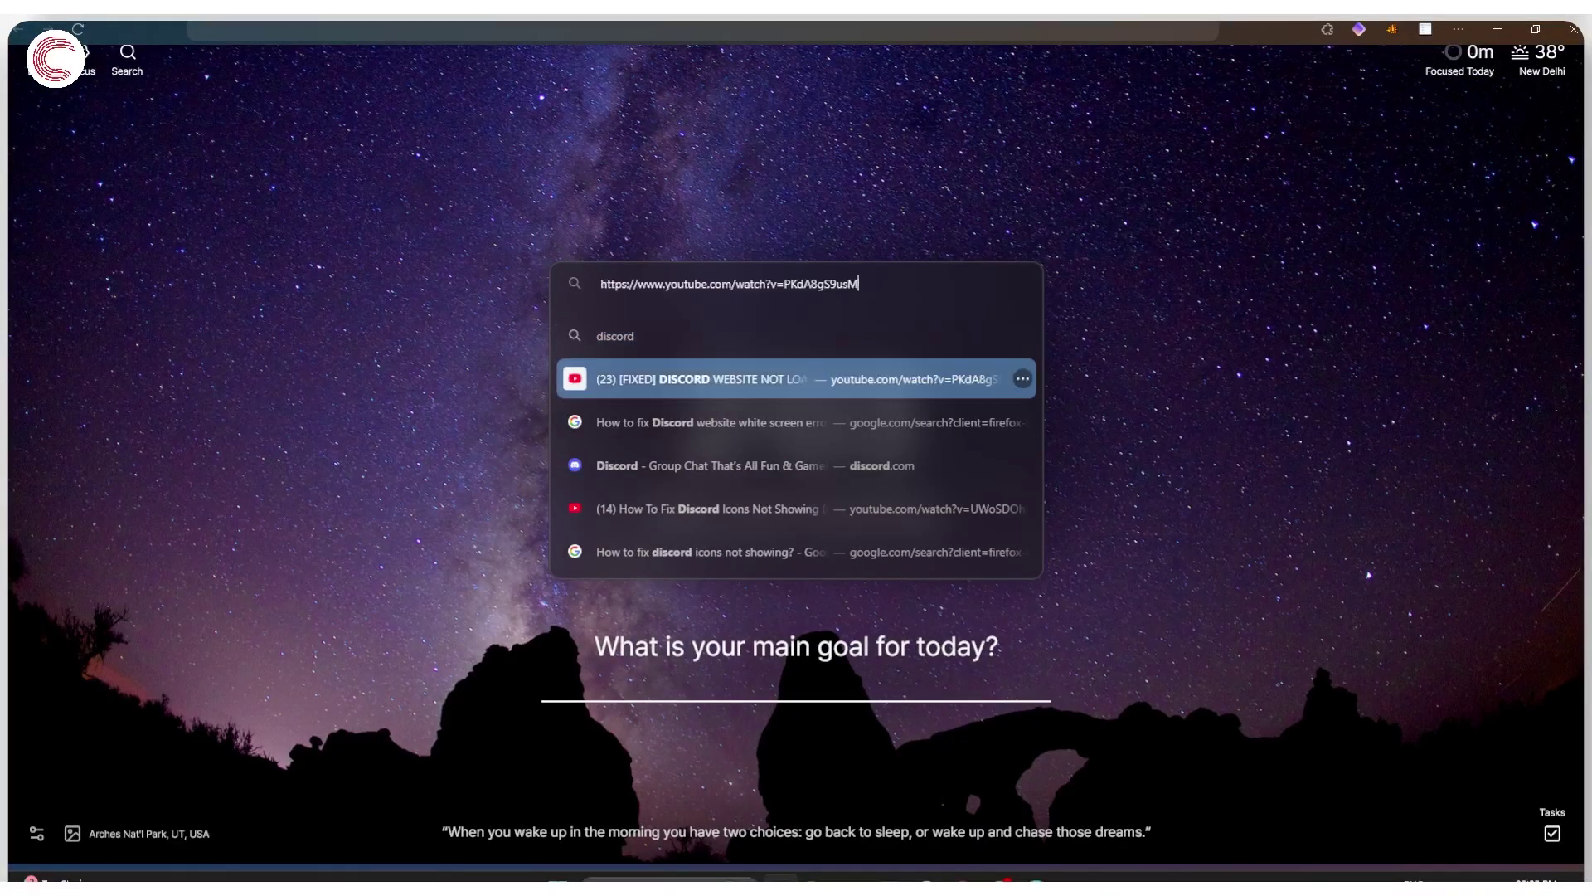
key("Down")
key("Down")
key("Return")
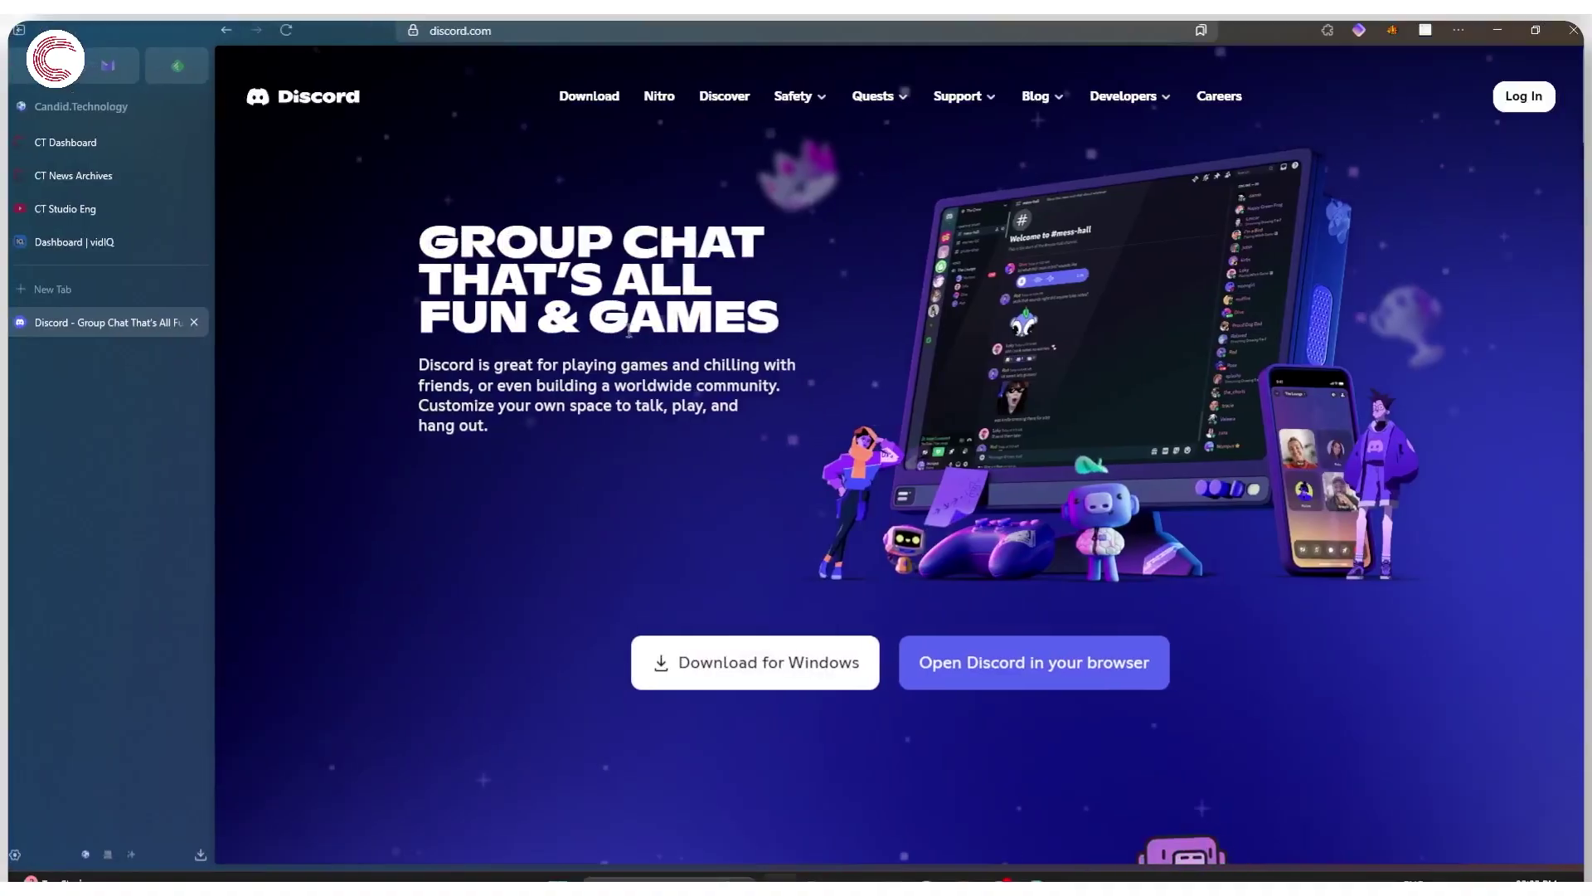
scroll(921, 532, "down", 5)
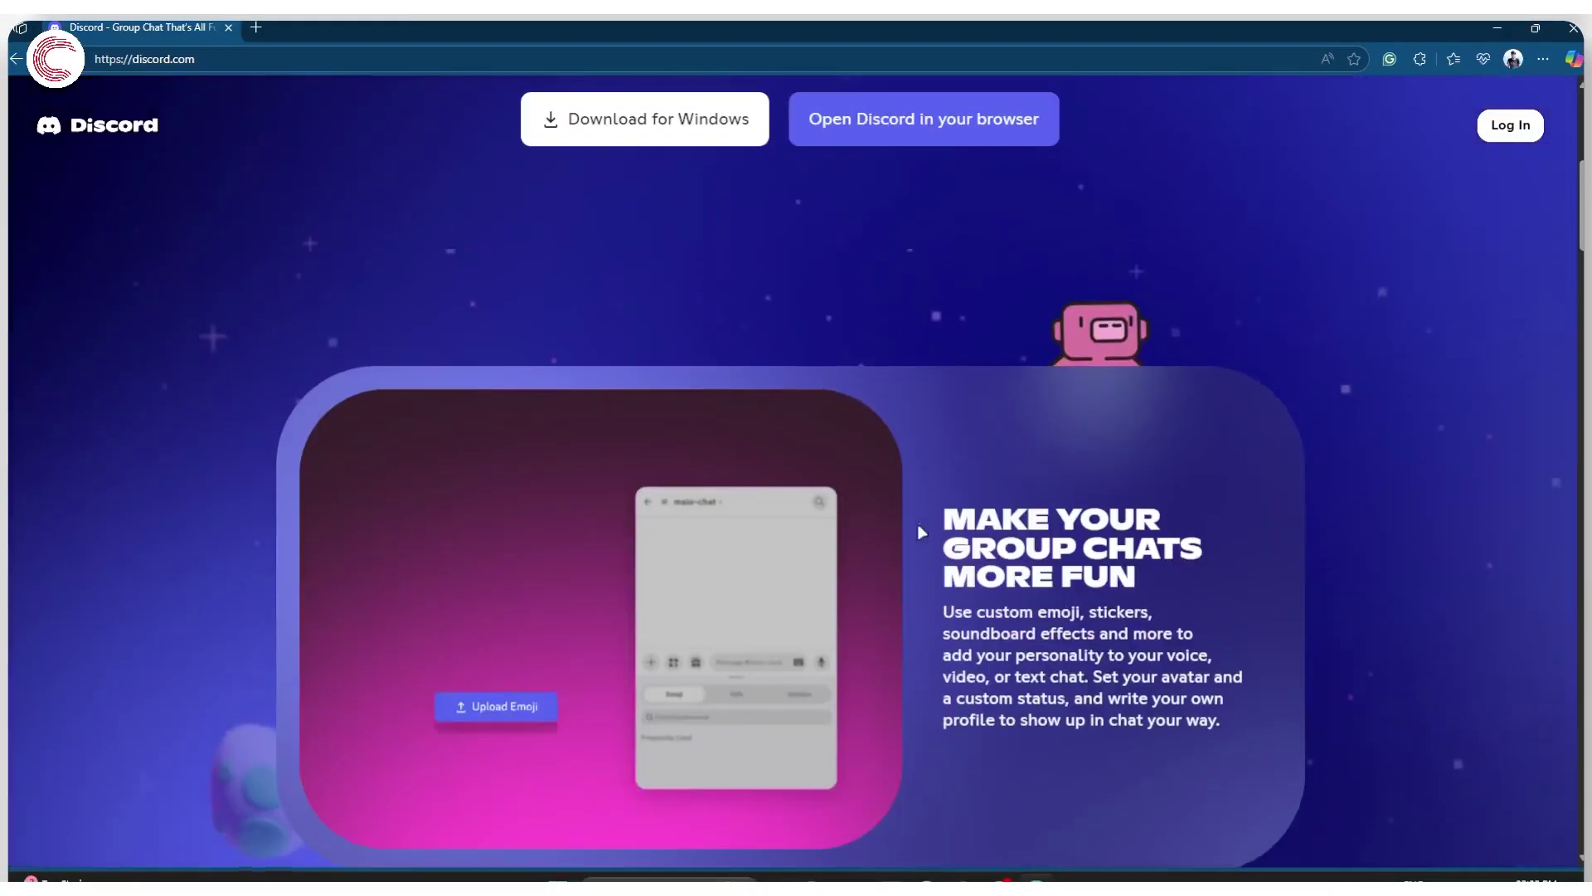
scroll(921, 532, "up", 5)
scroll(922, 533, "down", 5)
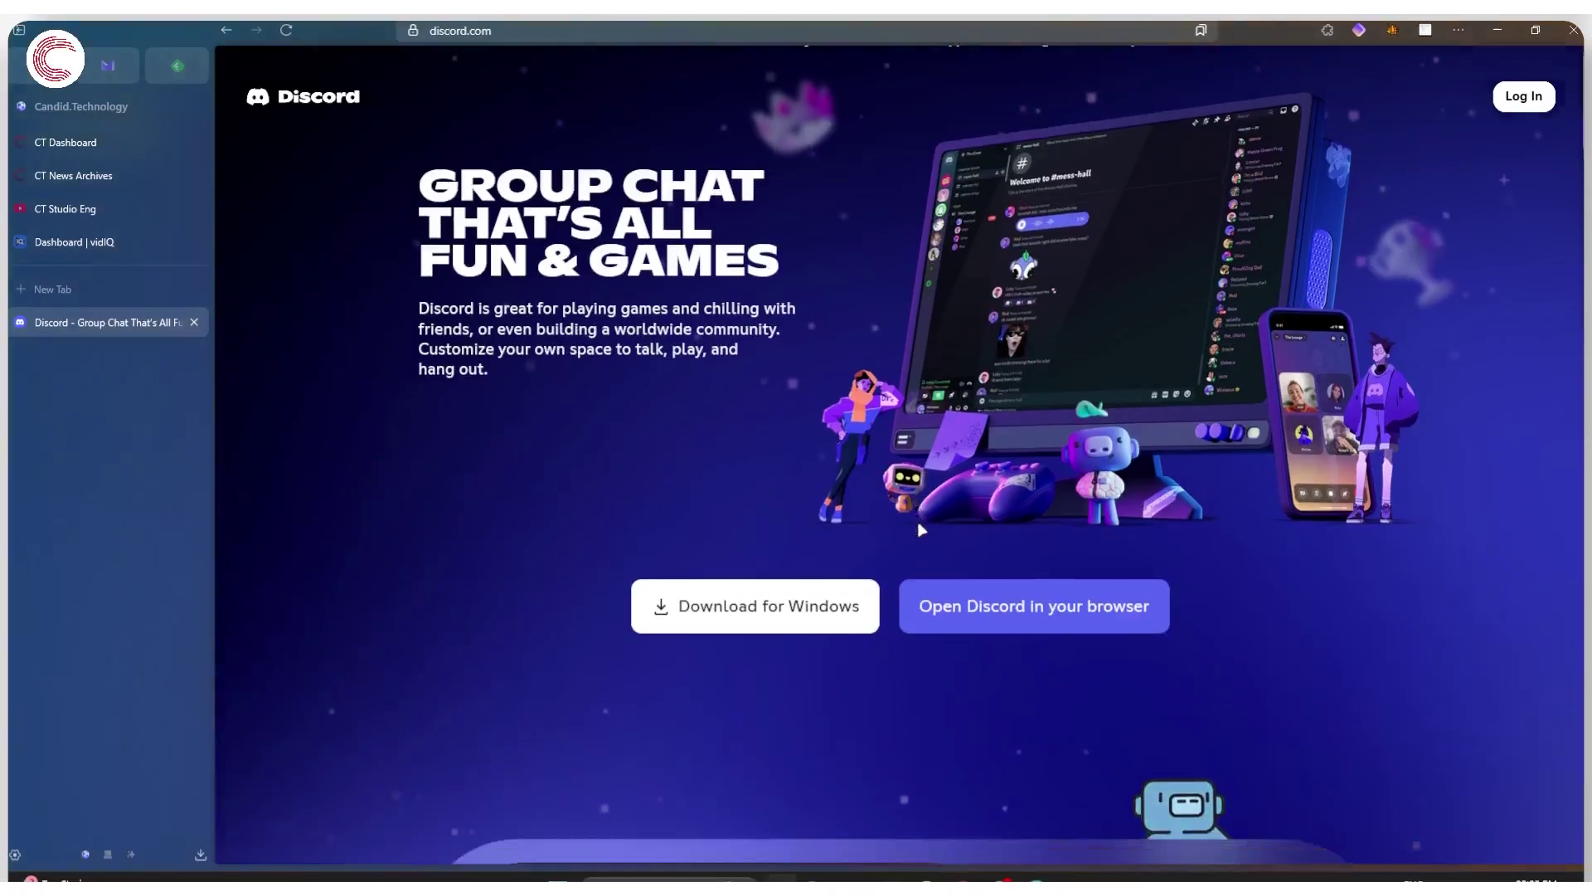
scroll(920, 549, "down", 10)
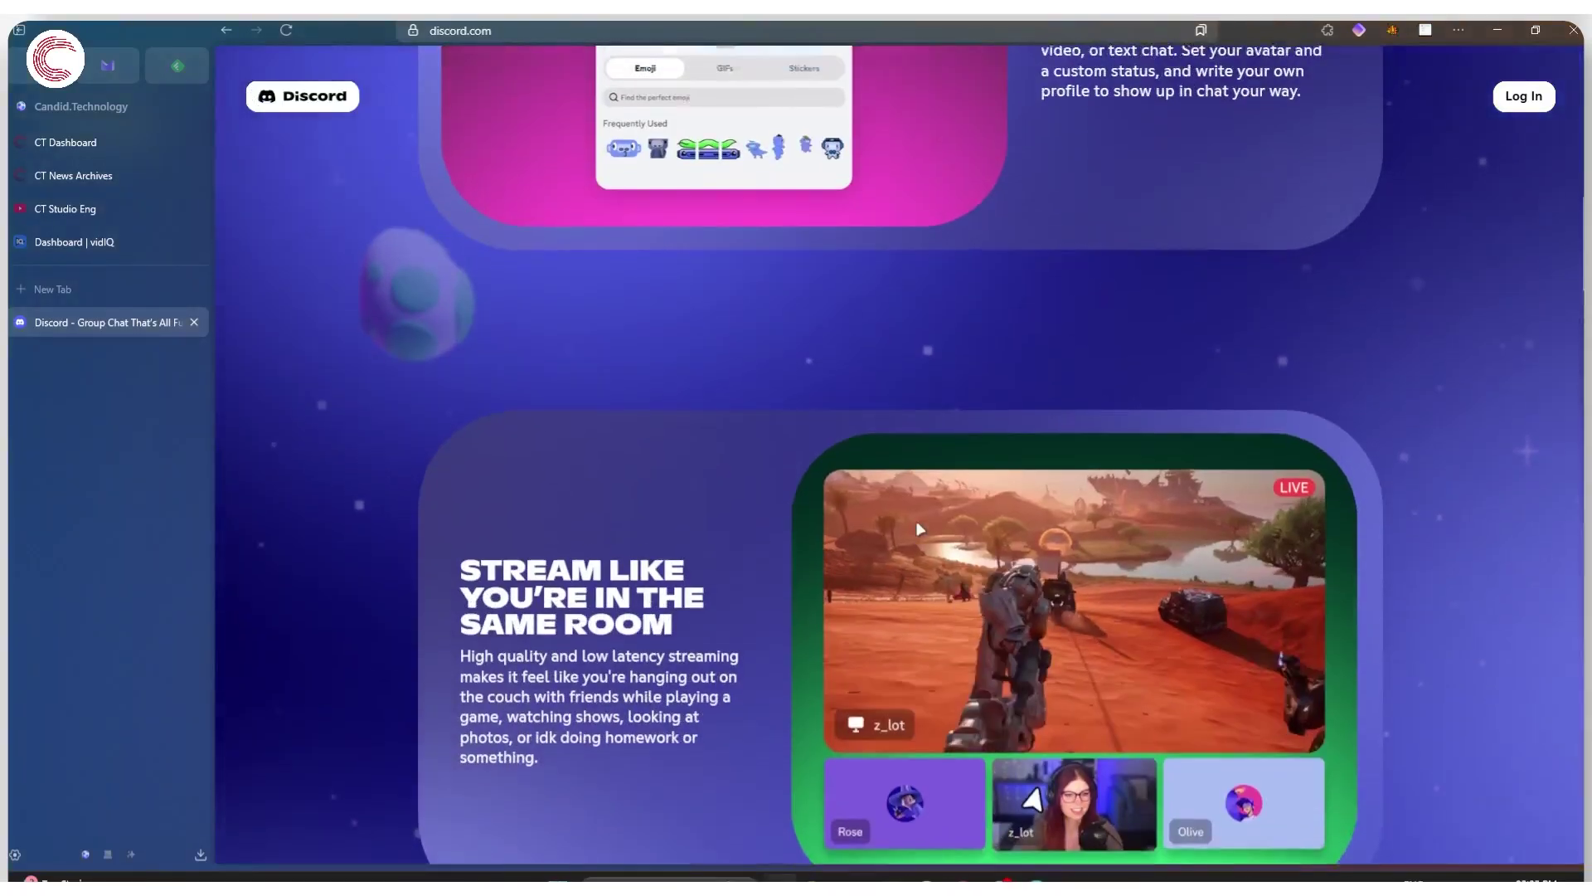
scroll(919, 528, "up", 15)
Open Discord in the browser, then close the Zen Browser window
left_click(1013, 663)
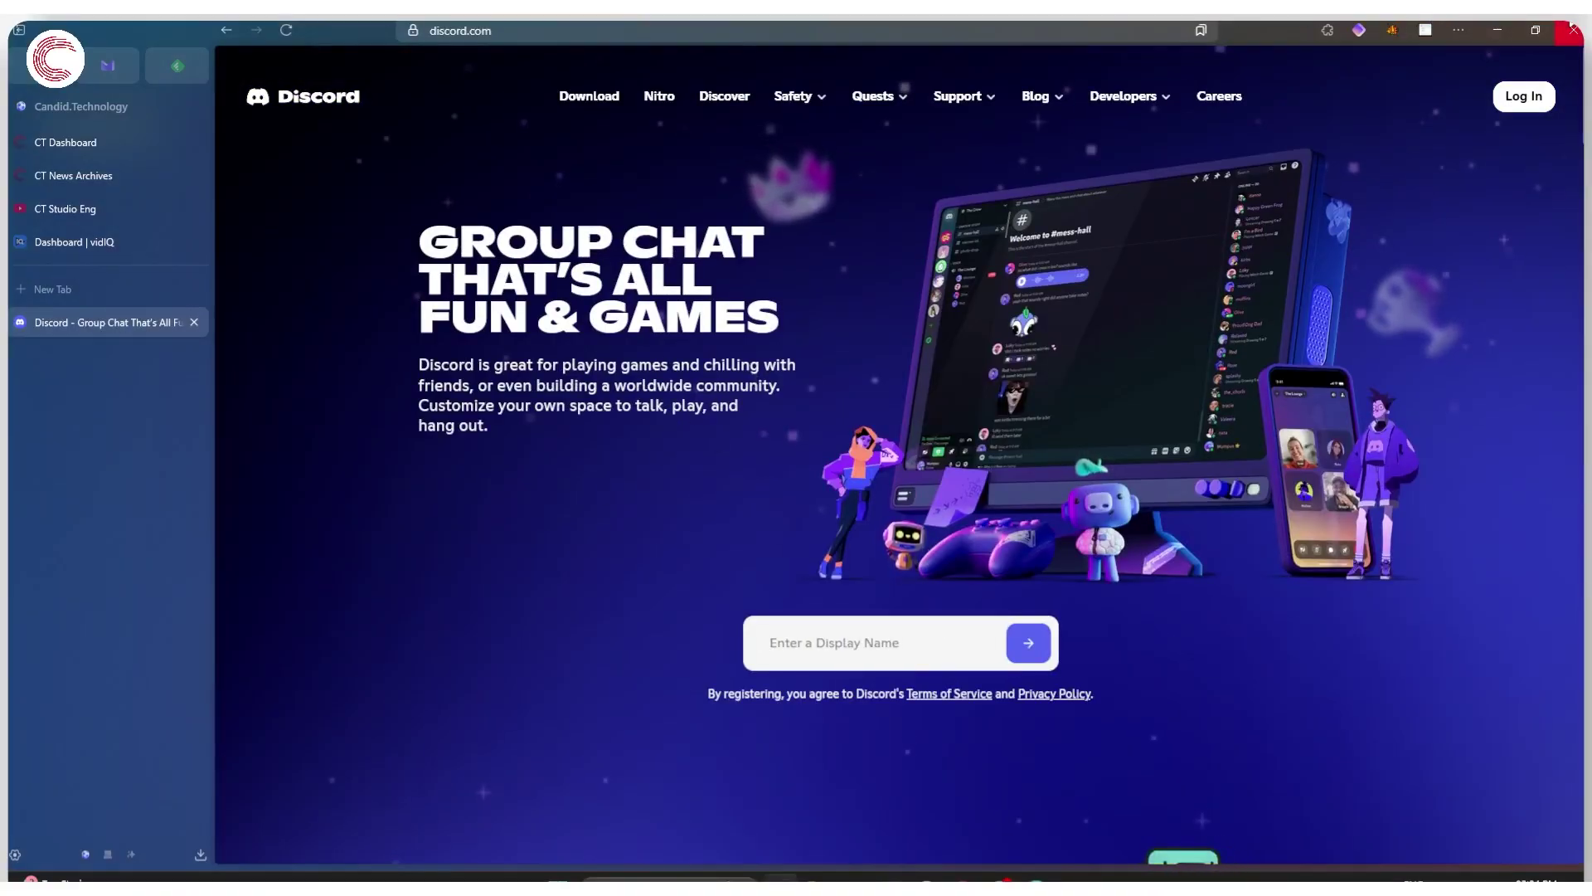
left_click(1574, 30)
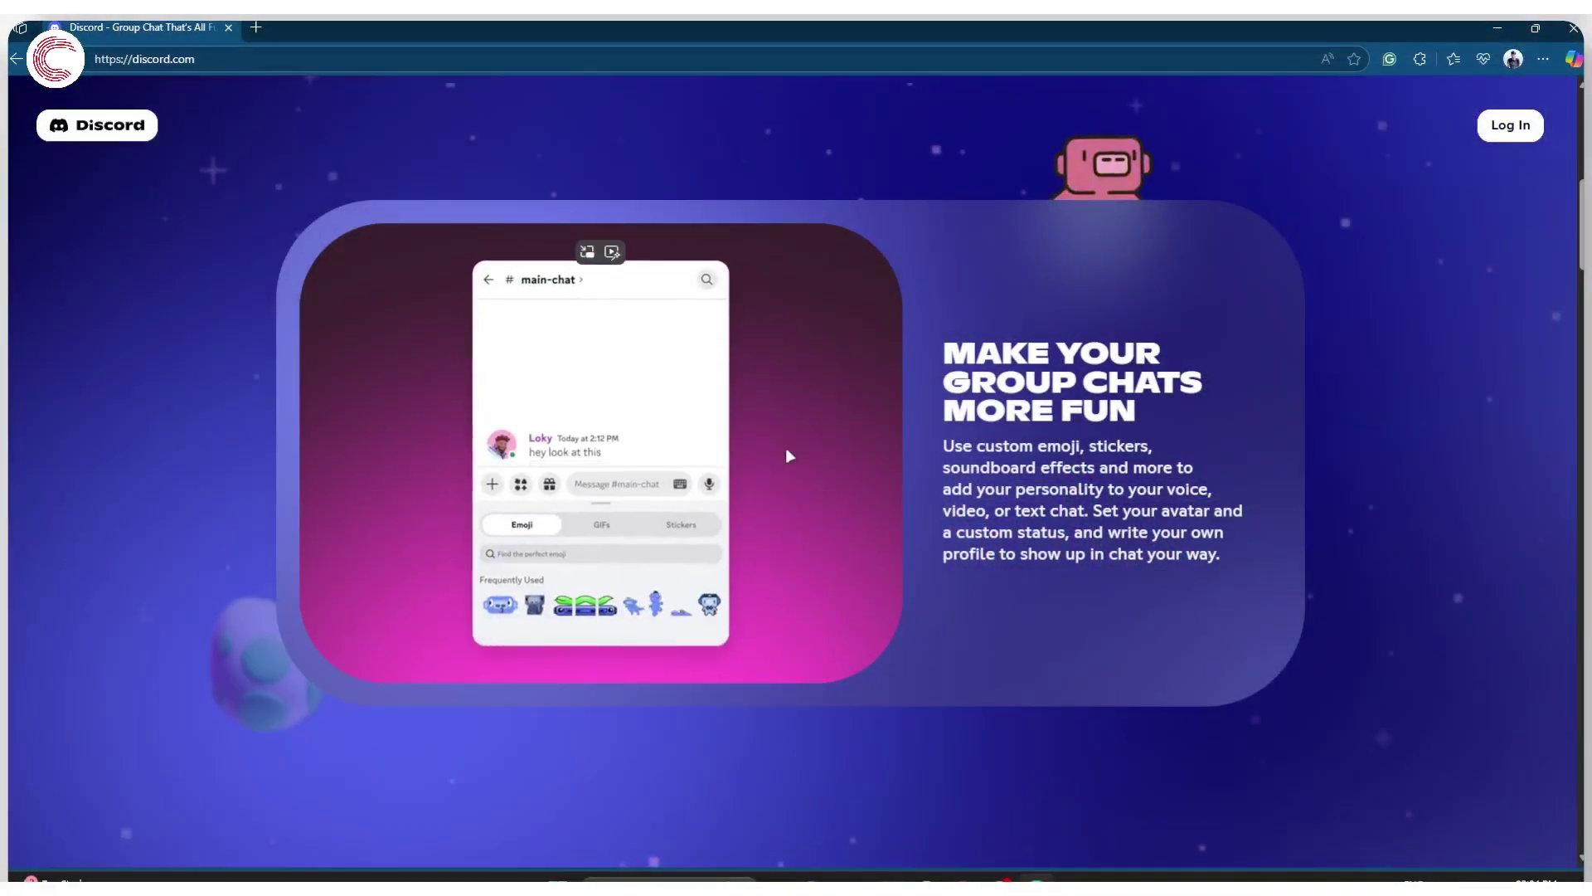
scroll(790, 455, "up", 8)
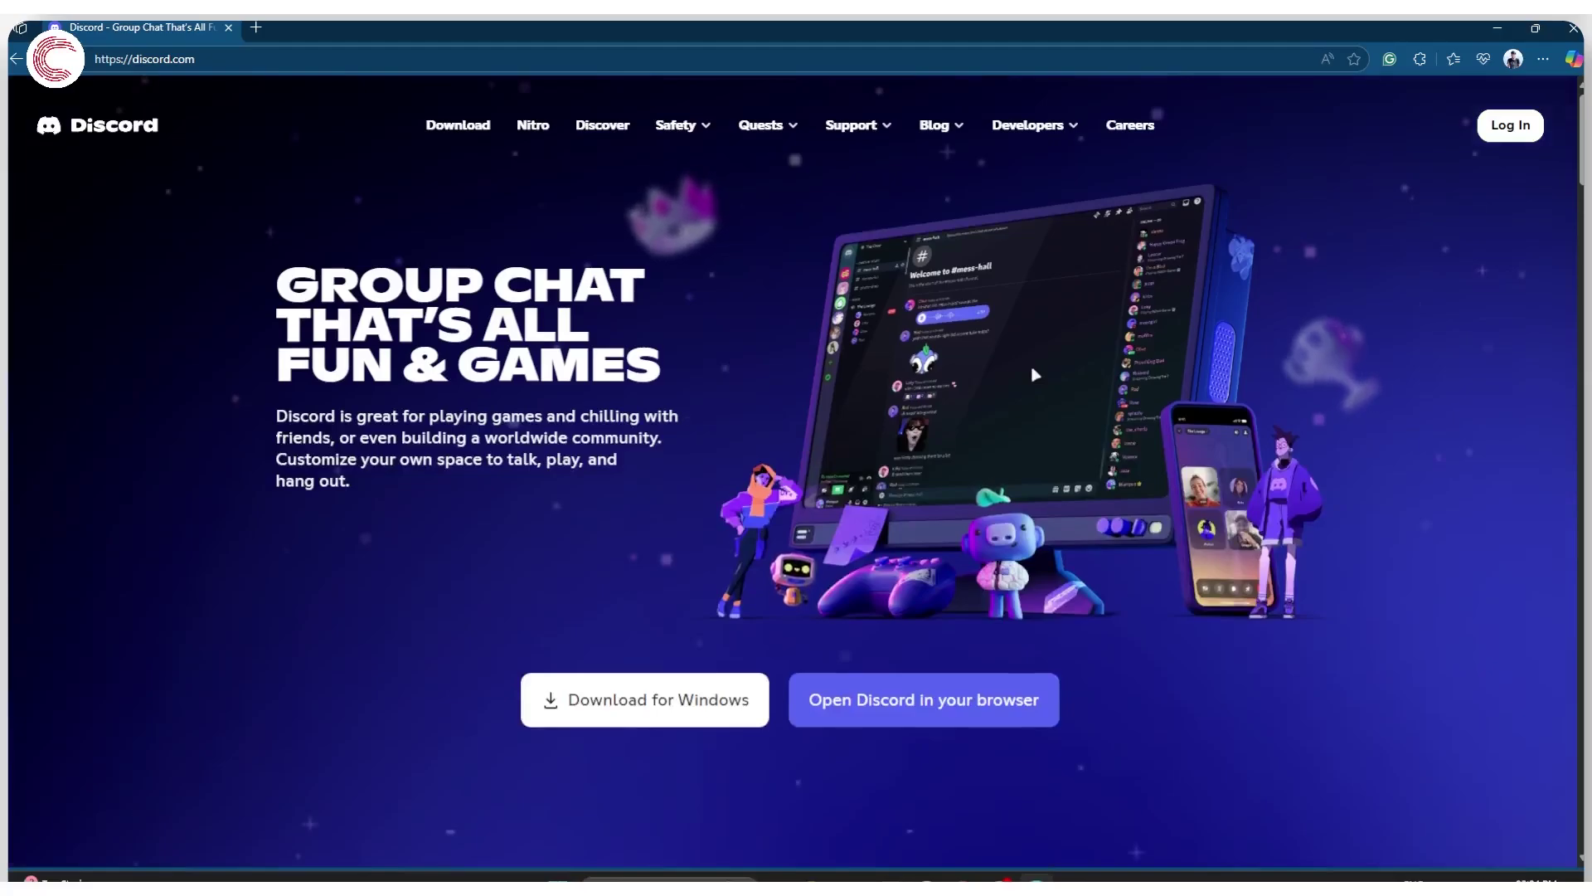
Search Windows for DNS, open Wi-Fi settings and the adapter's Hardware properties
key("super")
type("d")
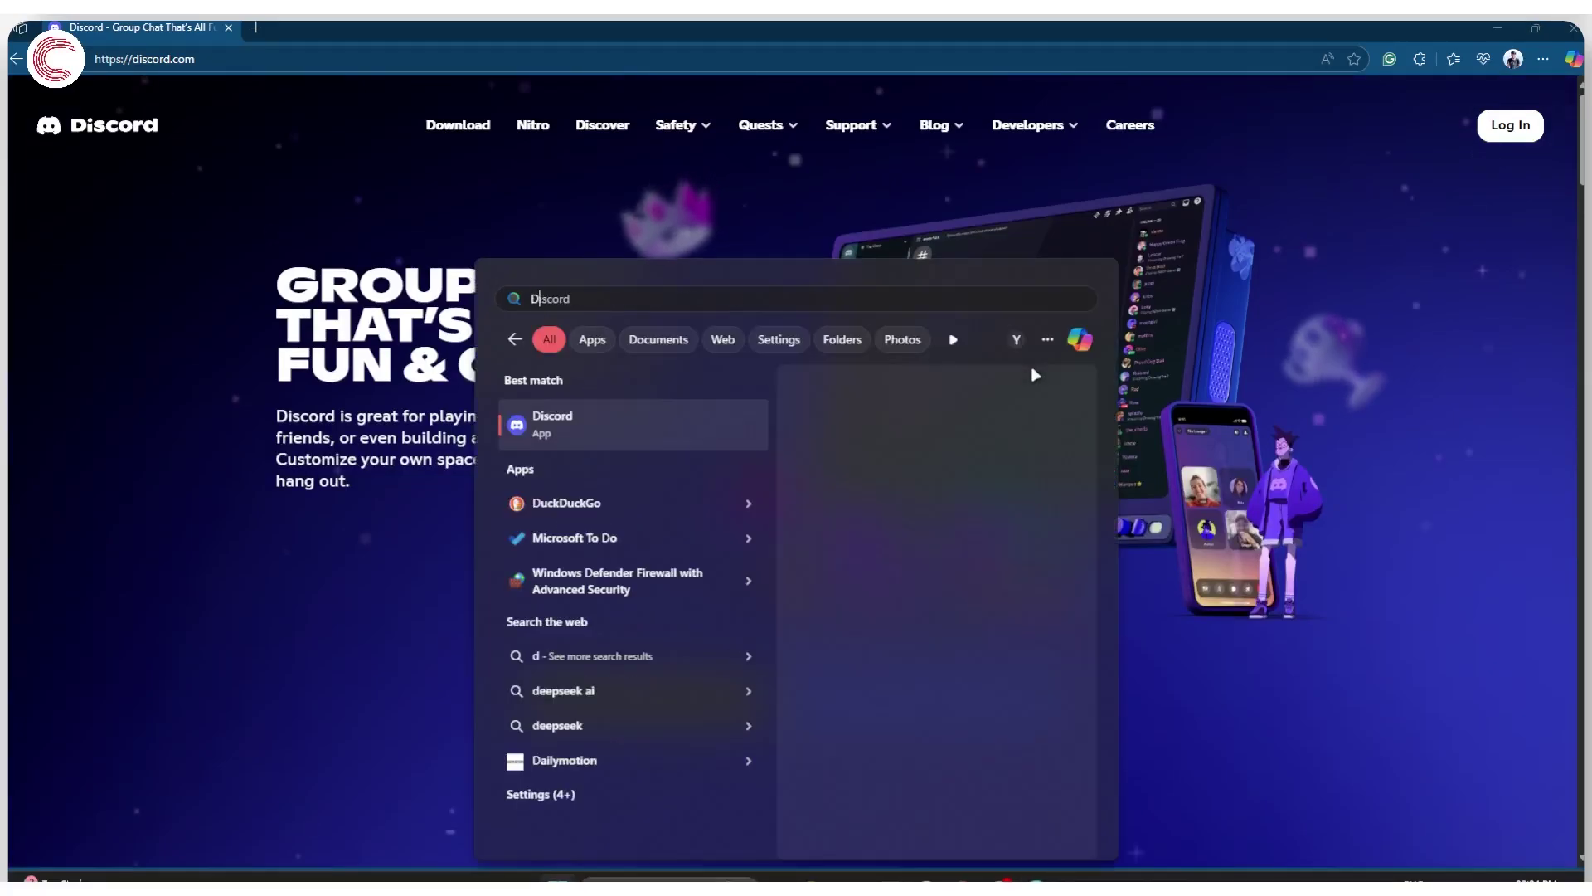
type("NS s")
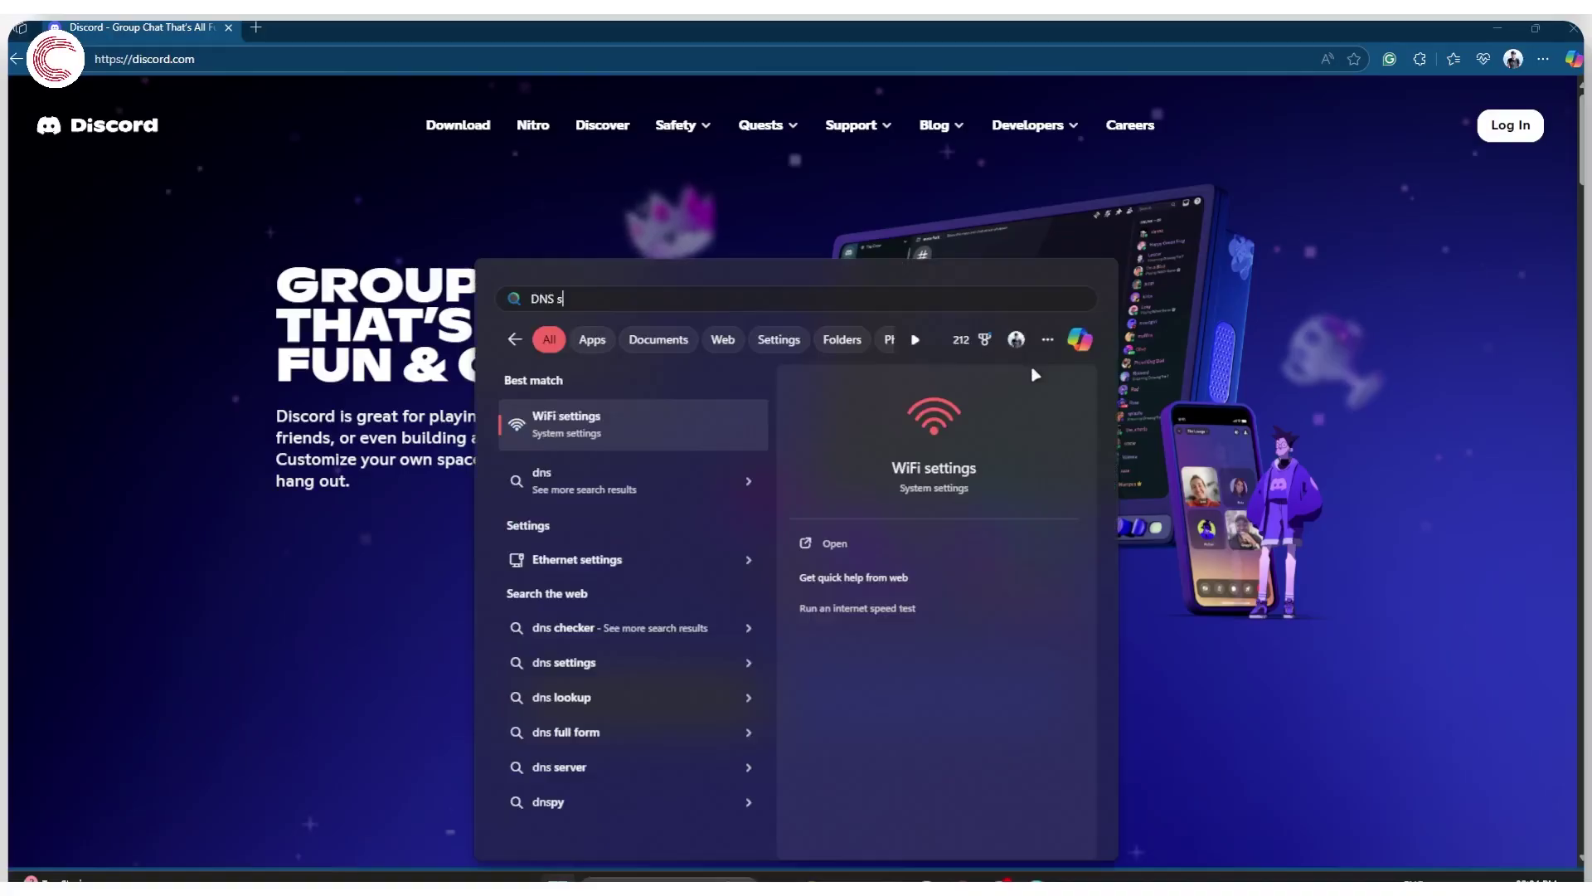
type("ettings")
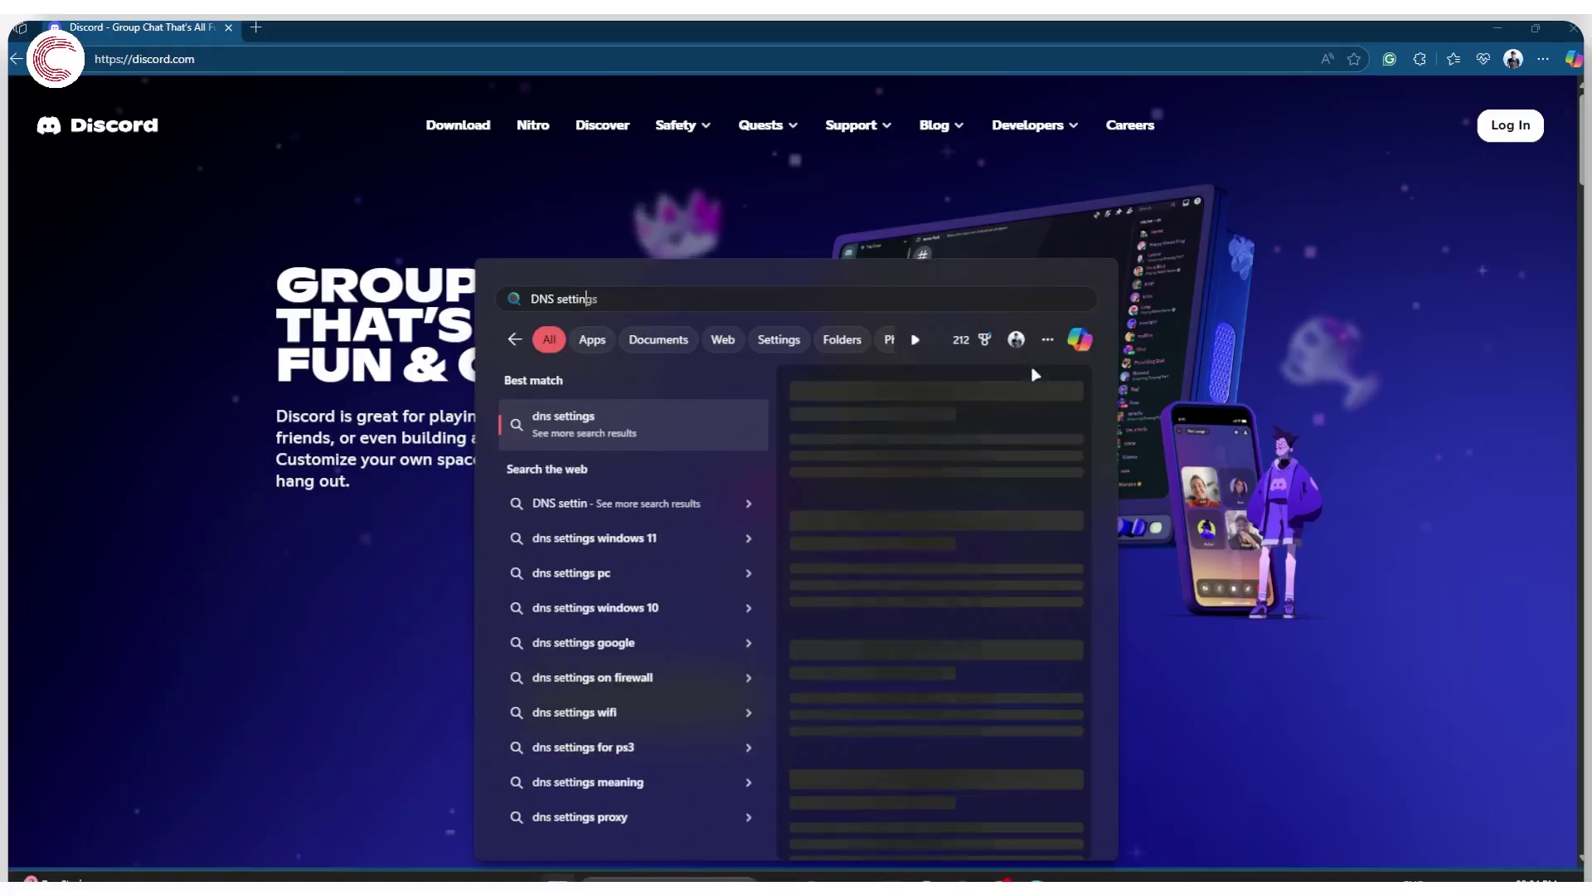
key("BackSpace")
key("BackSpace")
key("BackSpace")
key("BackSpace")
key("BackSpace")
key("BackSpace")
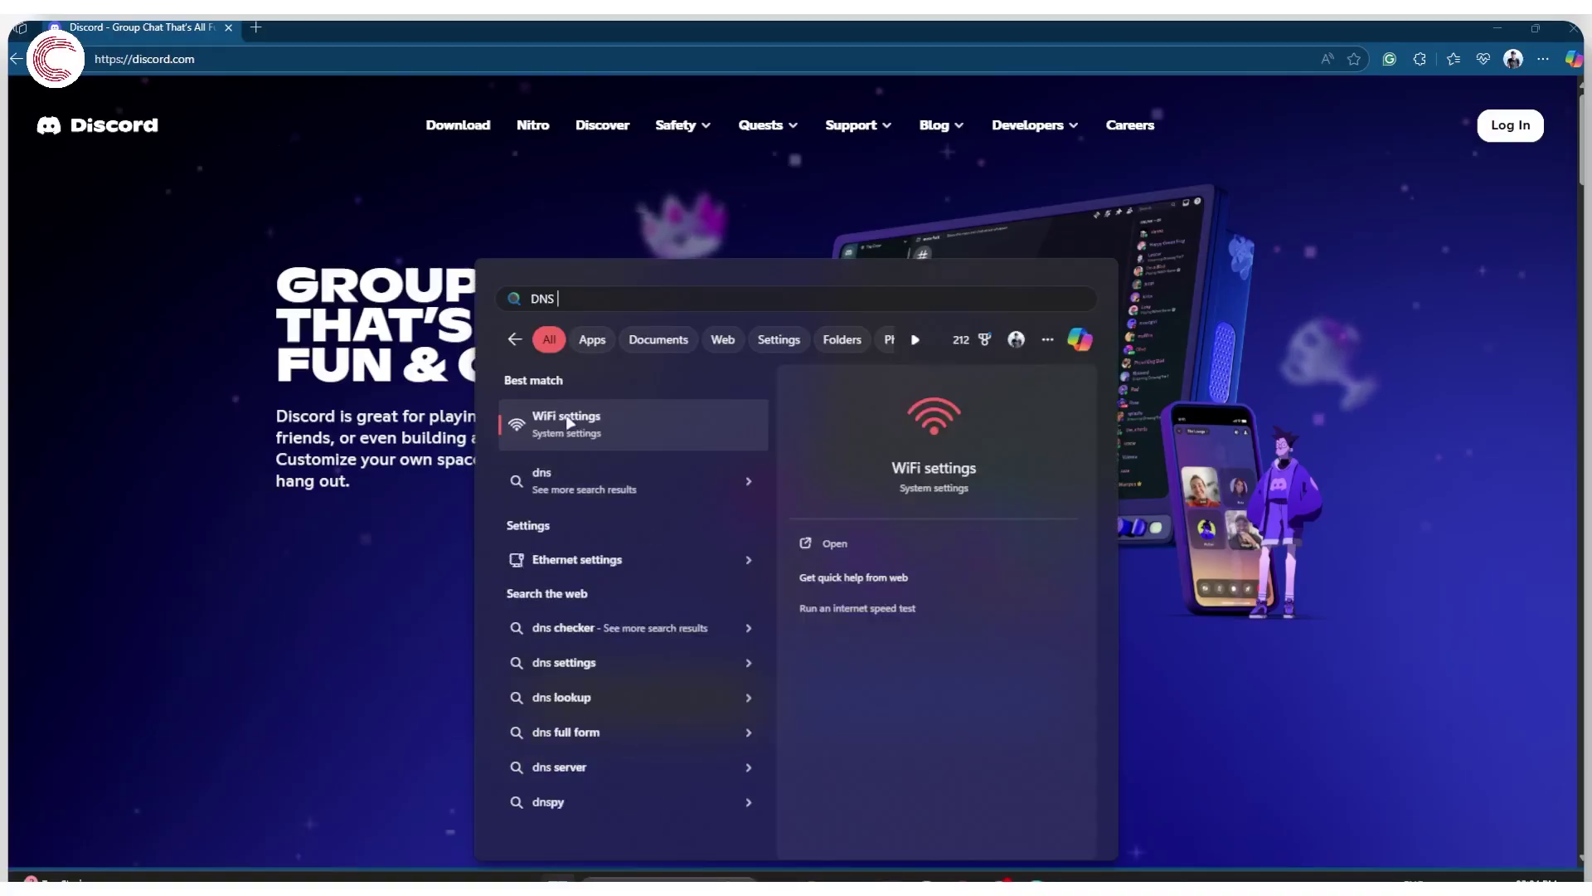
left_click(570, 422)
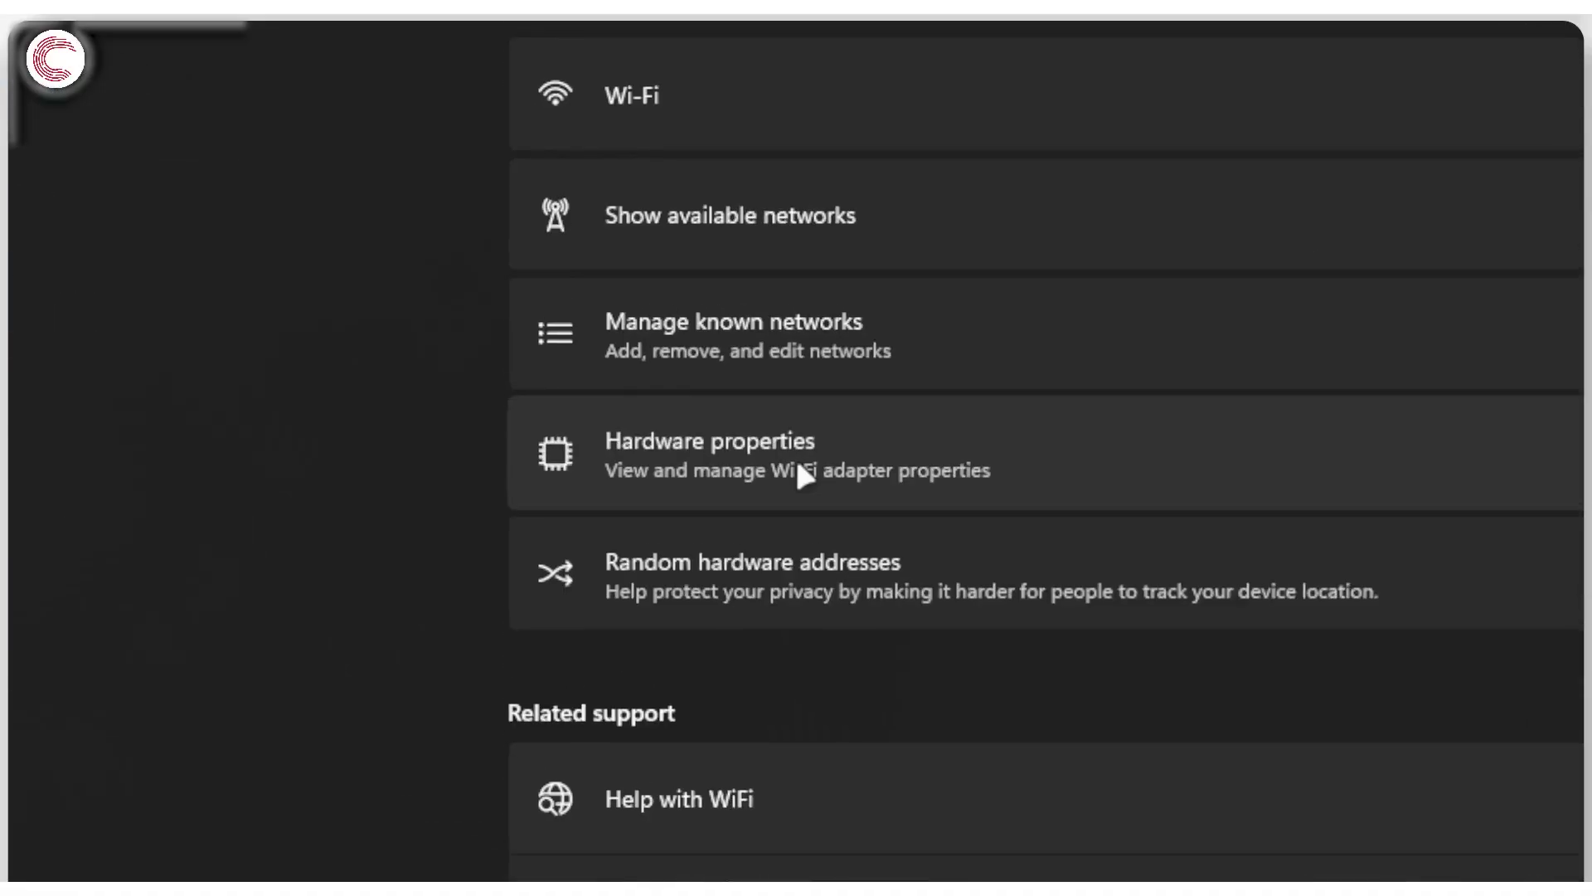
left_click(659, 324)
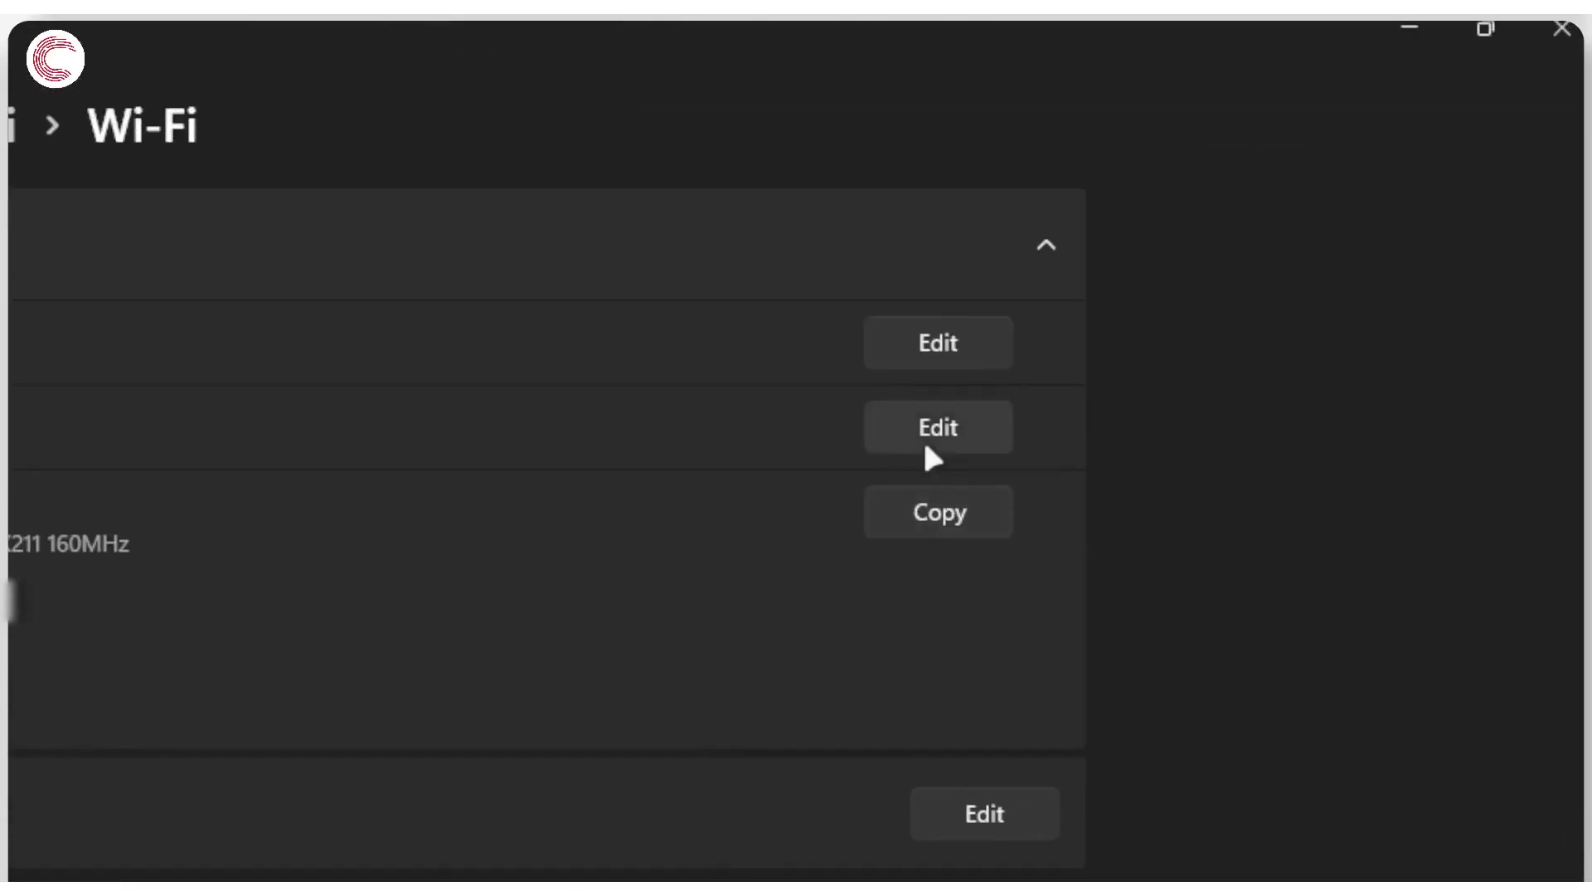
Set Wi-Fi DNS assignment to Manual with IPv4 on, preferred 8.8.8.8, alternate 8.8.4.4
left_click(922, 436)
left_click(190, 805)
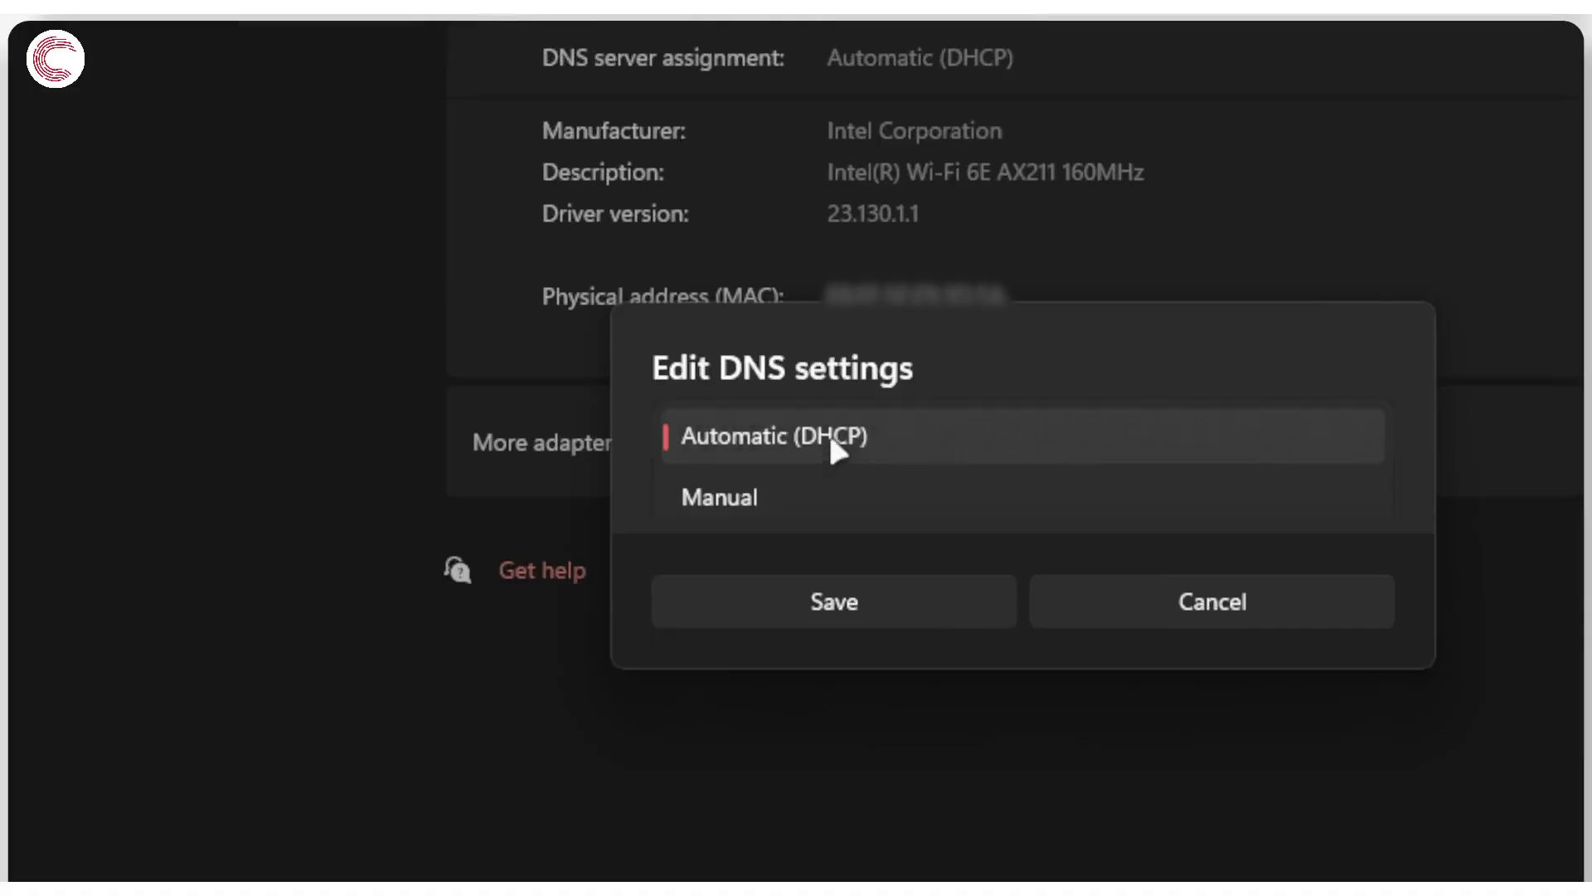
left_click(833, 497)
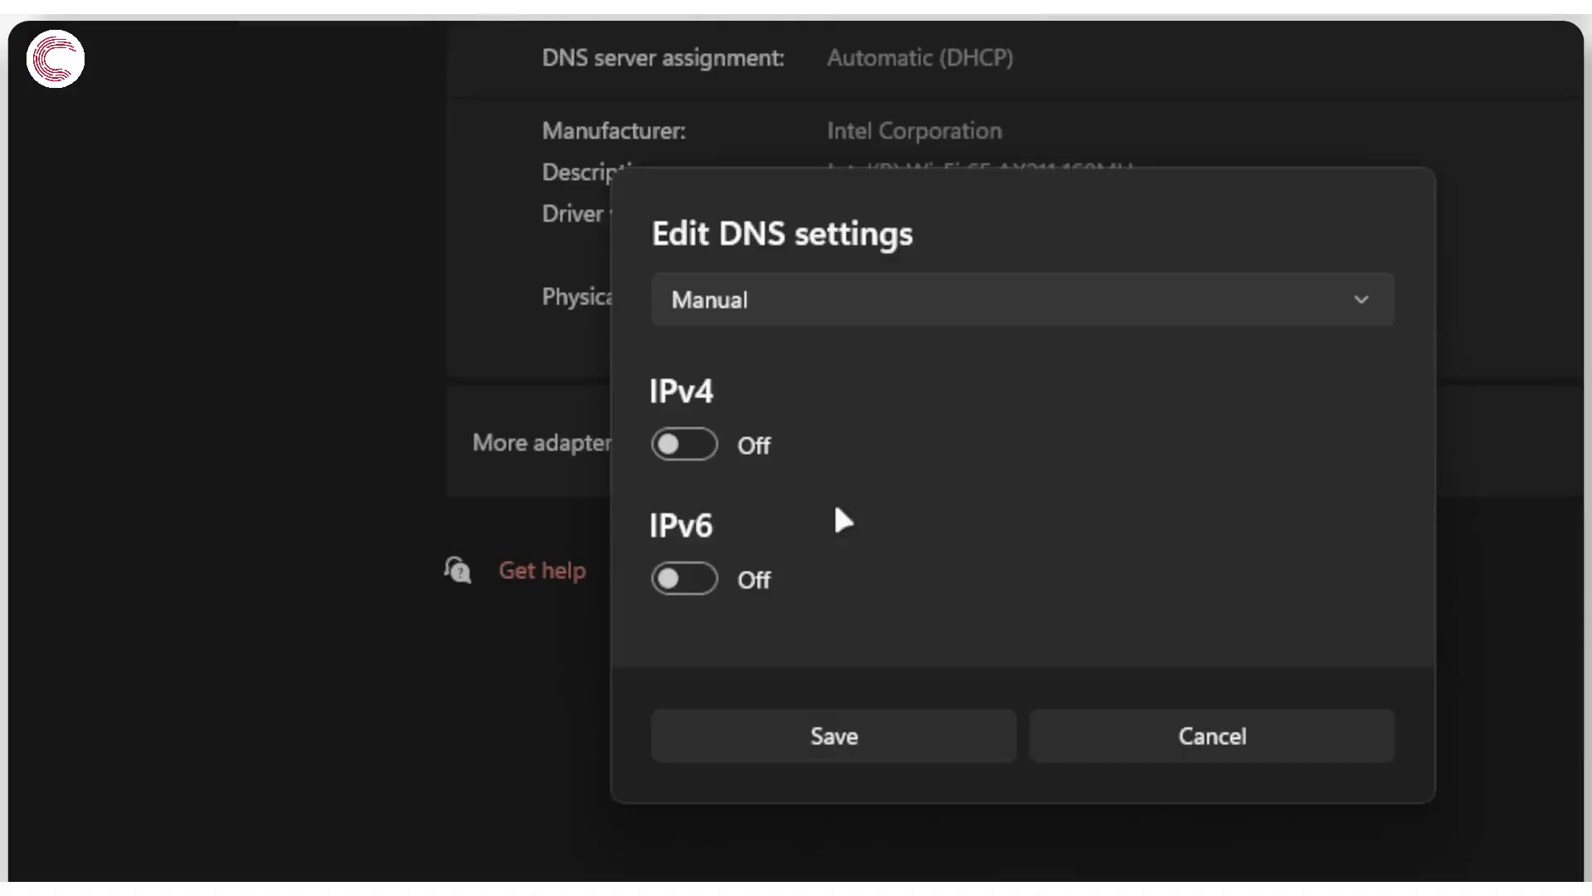
left_click(688, 445)
left_click(896, 313)
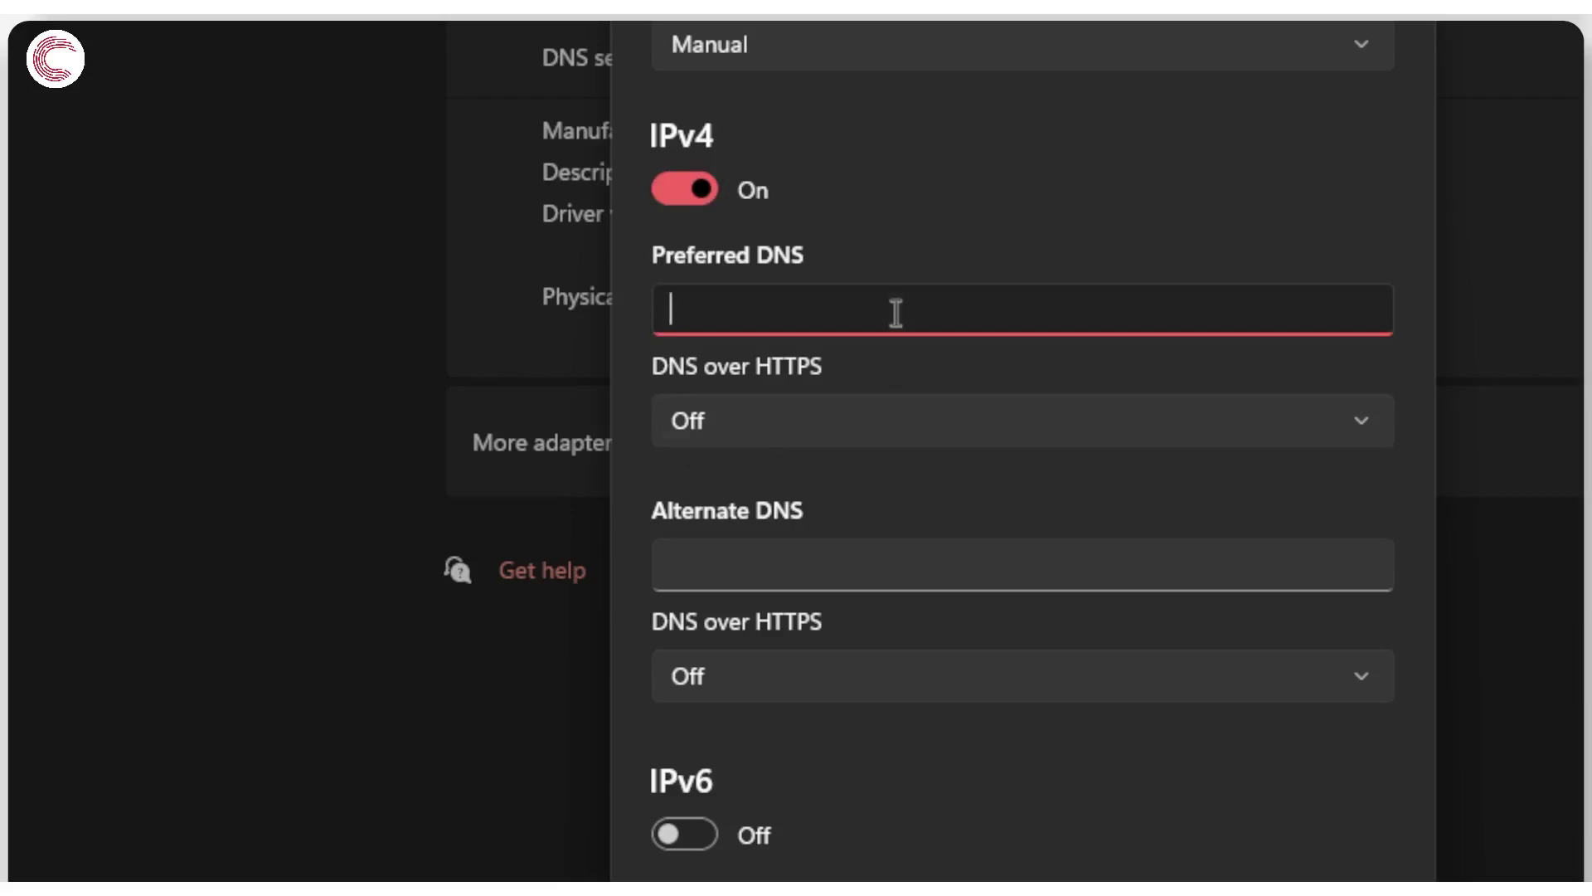
type("8.8.8.8")
left_click(791, 560)
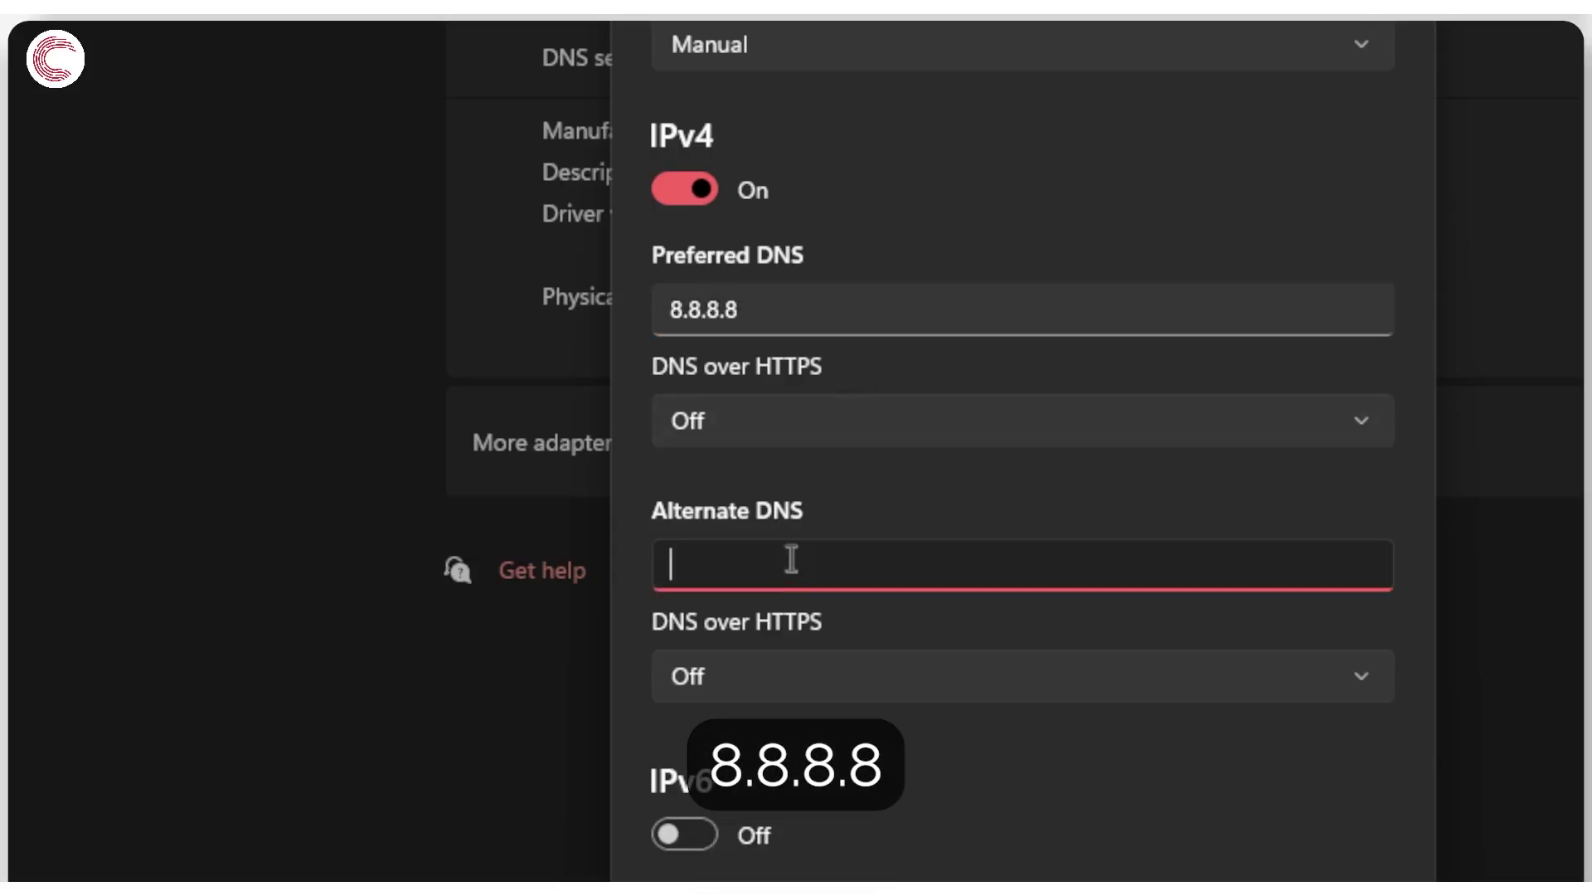
type("8.8")
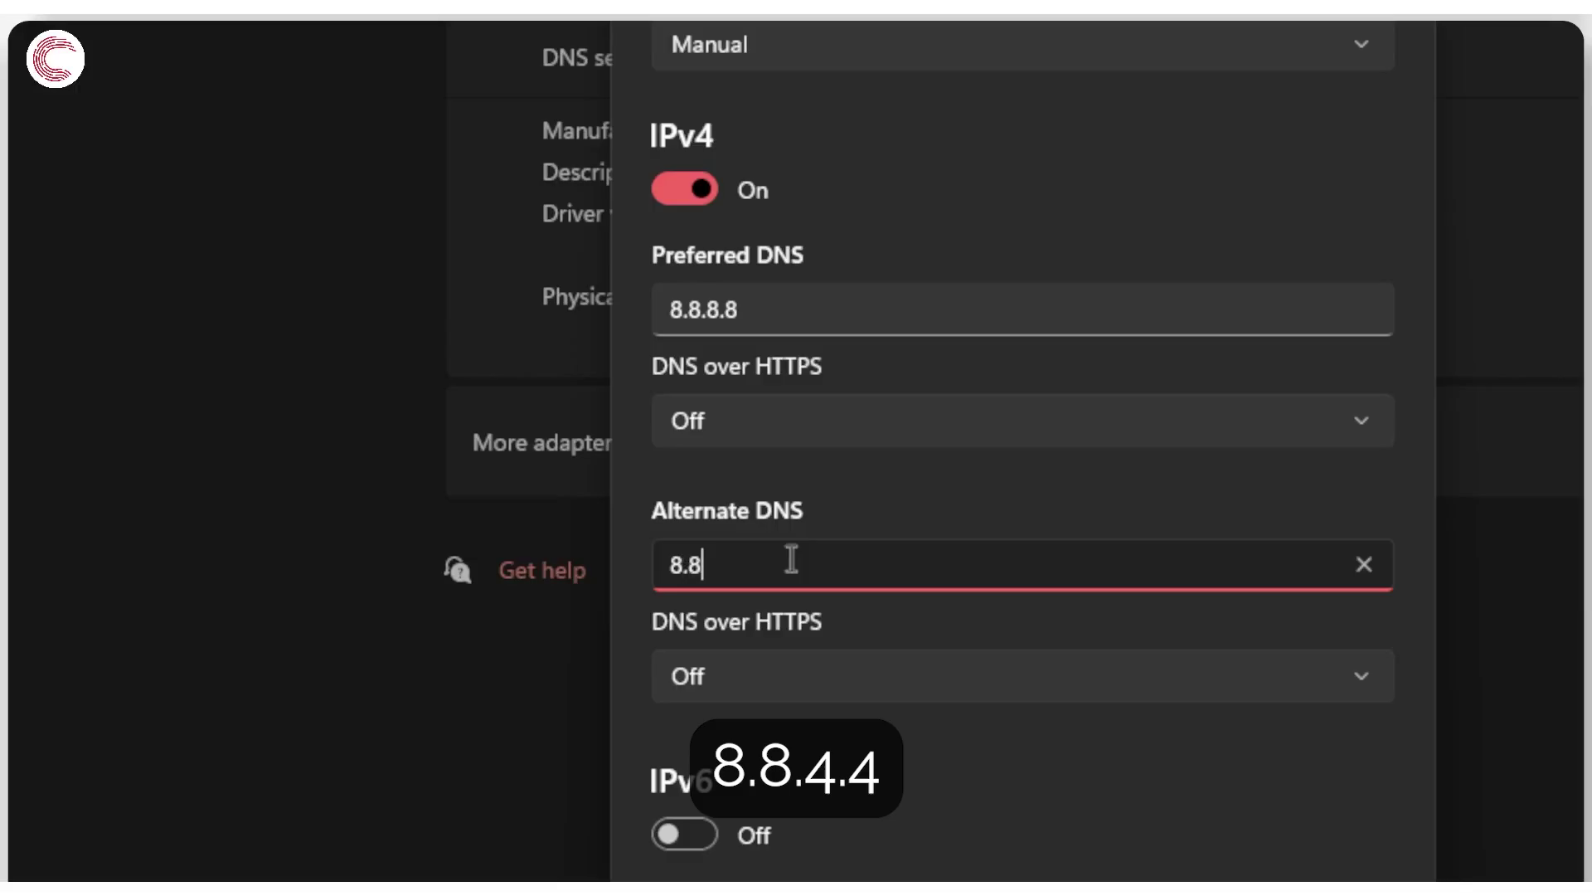
type(".4.4")
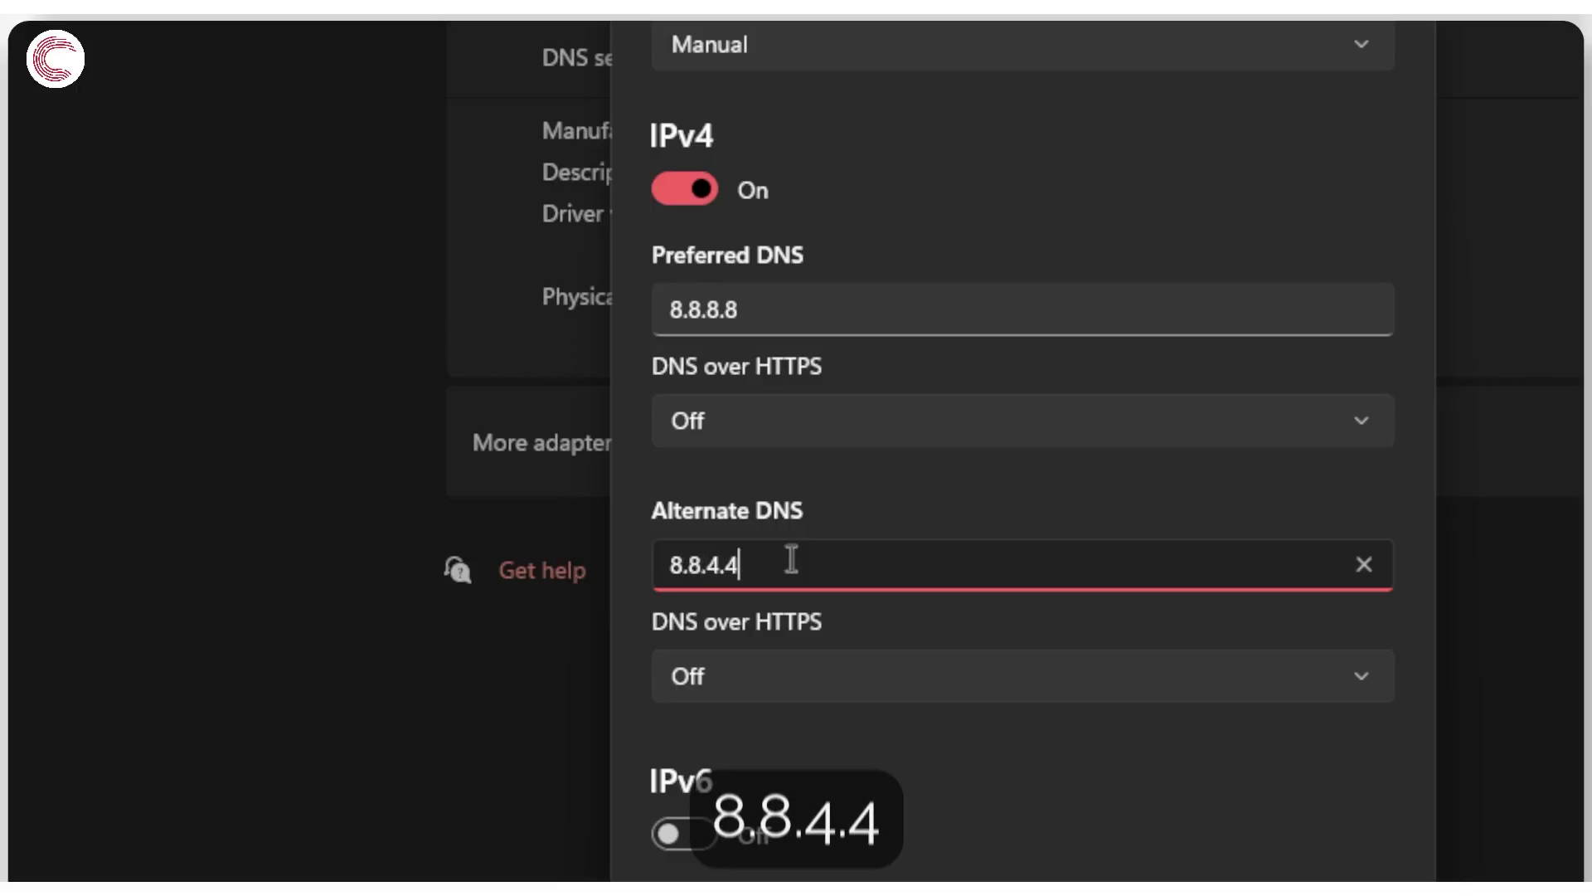